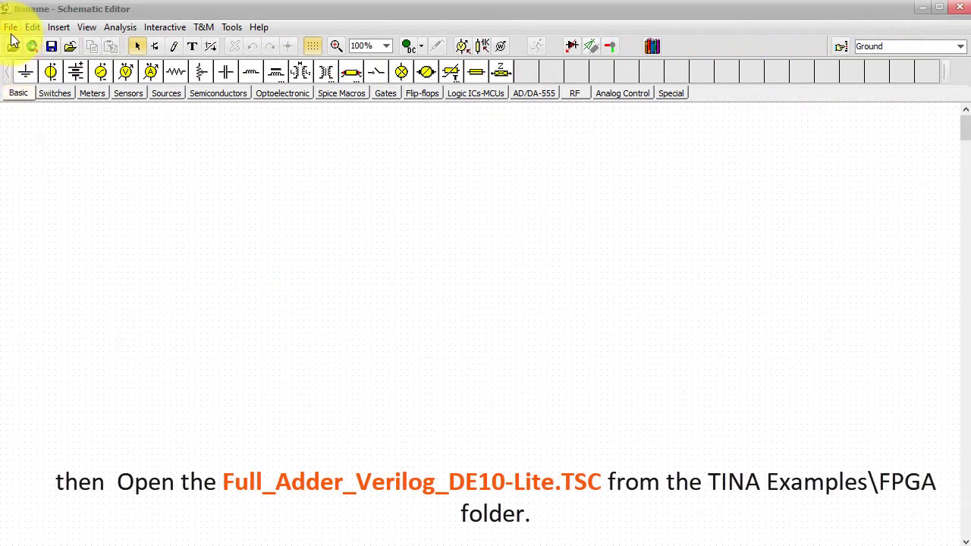
Step: Open the bundled FPGA example schematic Full_Adder_Verilog_DE10-Lite through File > Open Examples
left_click(11, 27)
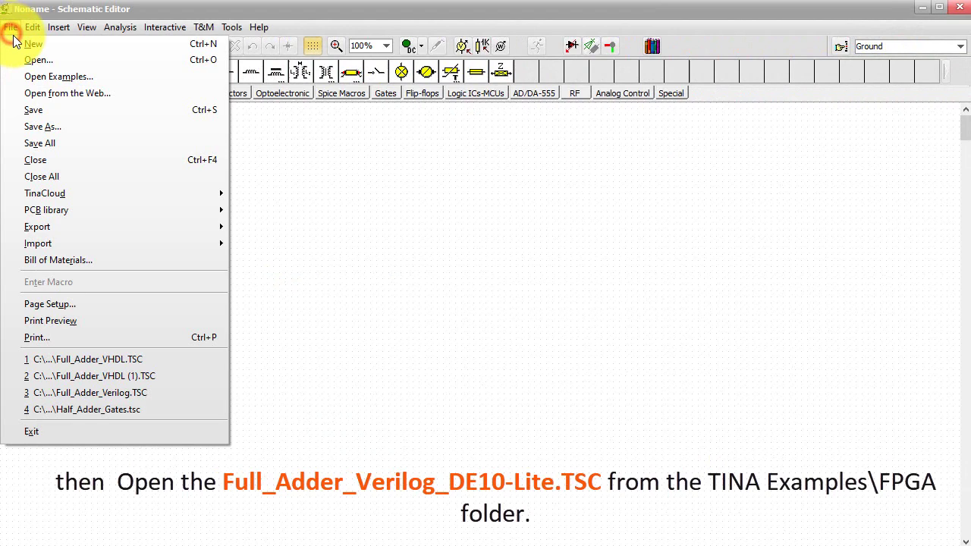
left_click(90, 72)
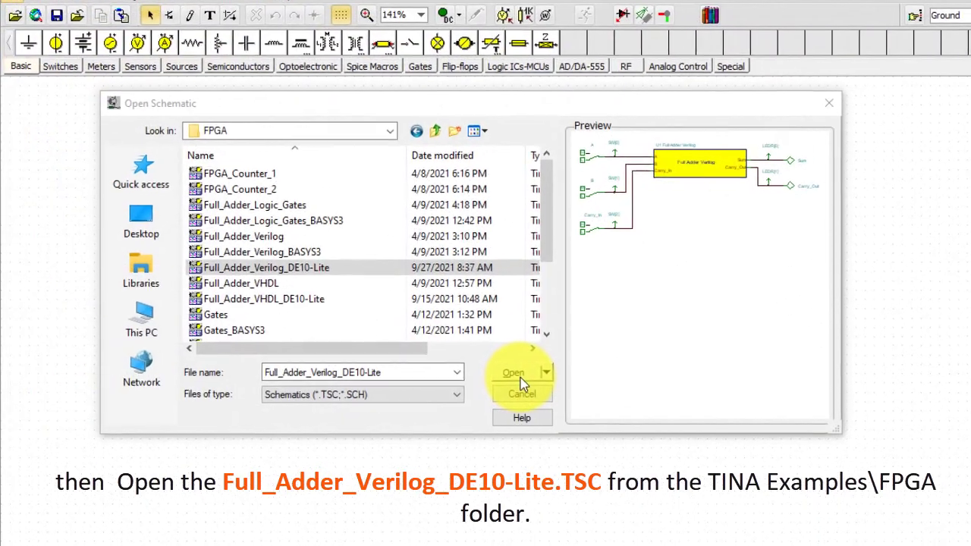
left_click(489, 376)
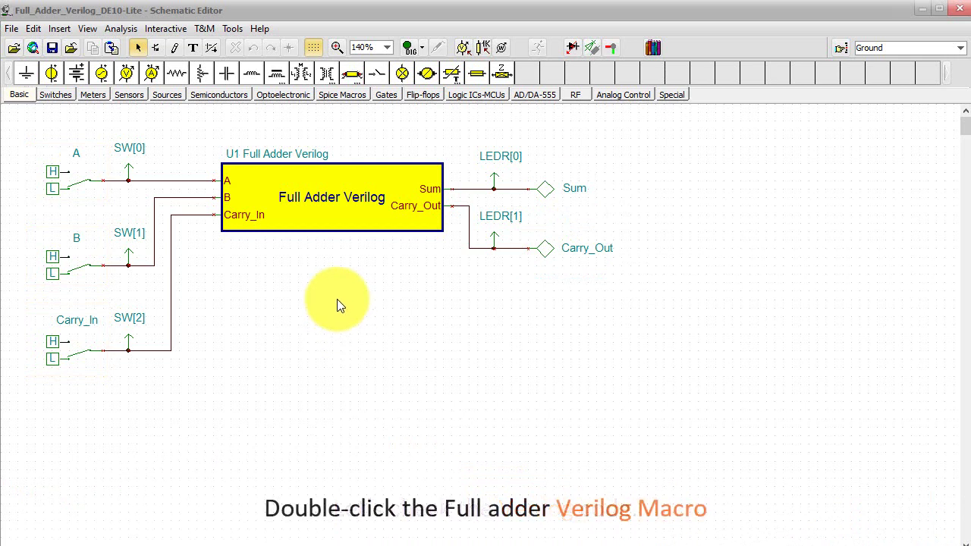
double_click(333, 211)
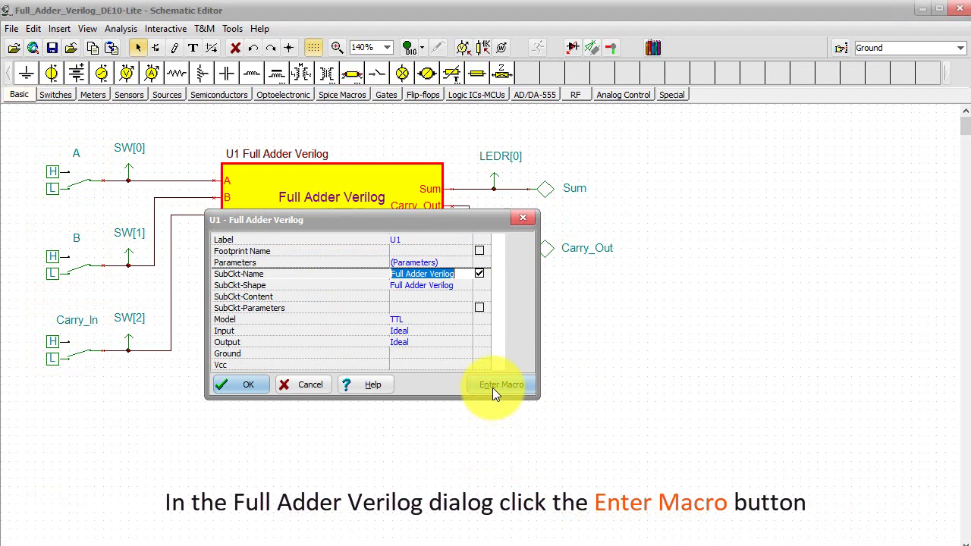
left_click(492, 387)
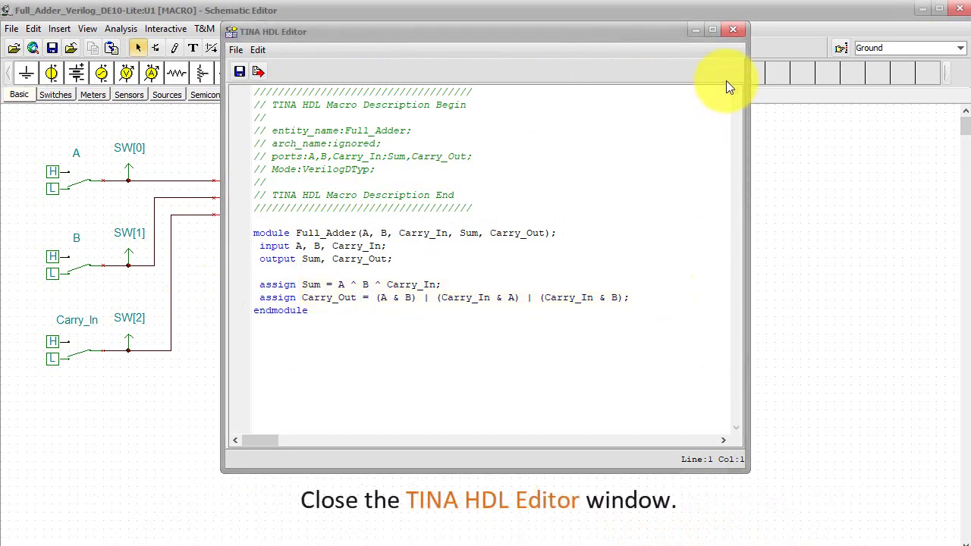
left_click(732, 31)
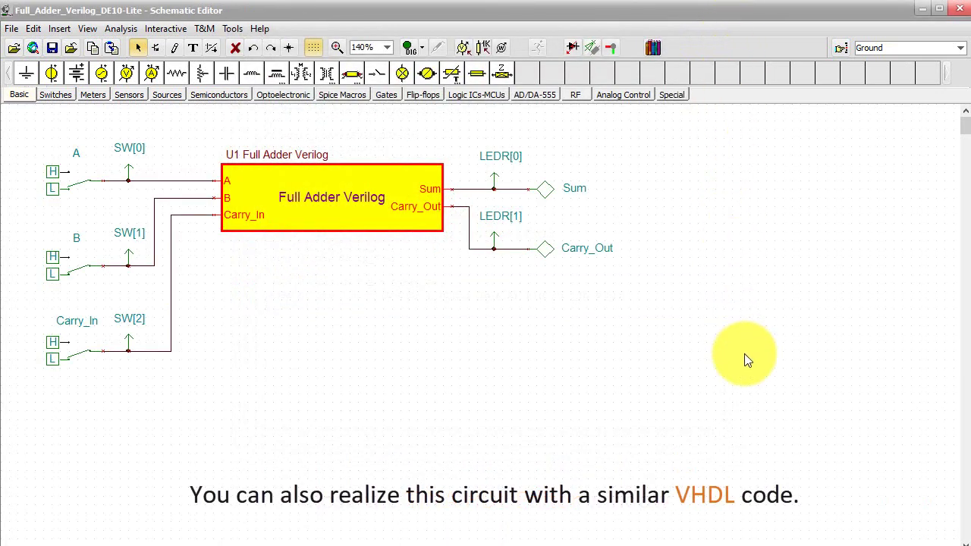
Step: Deselect the full adder block and start the interactive simulation in Digital mode
left_click(744, 353)
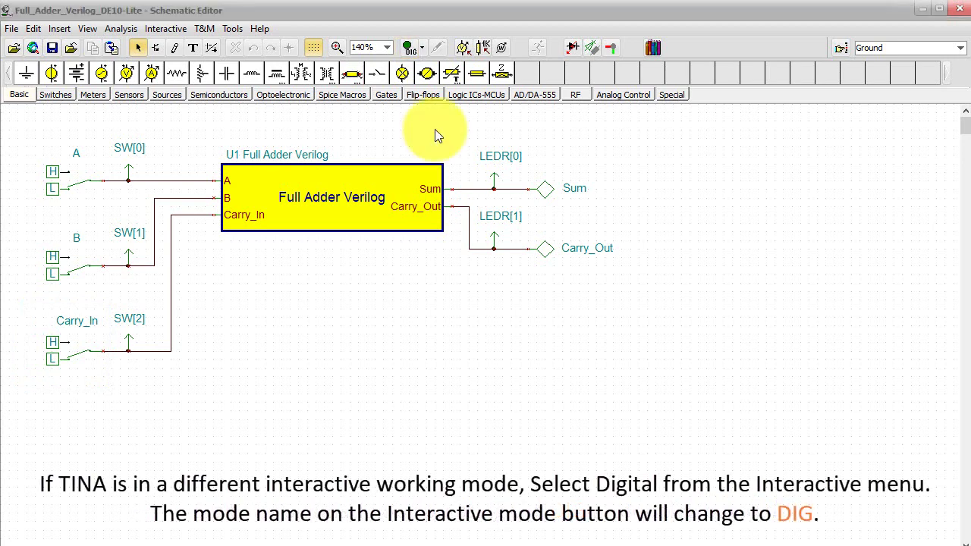
left_click(423, 50)
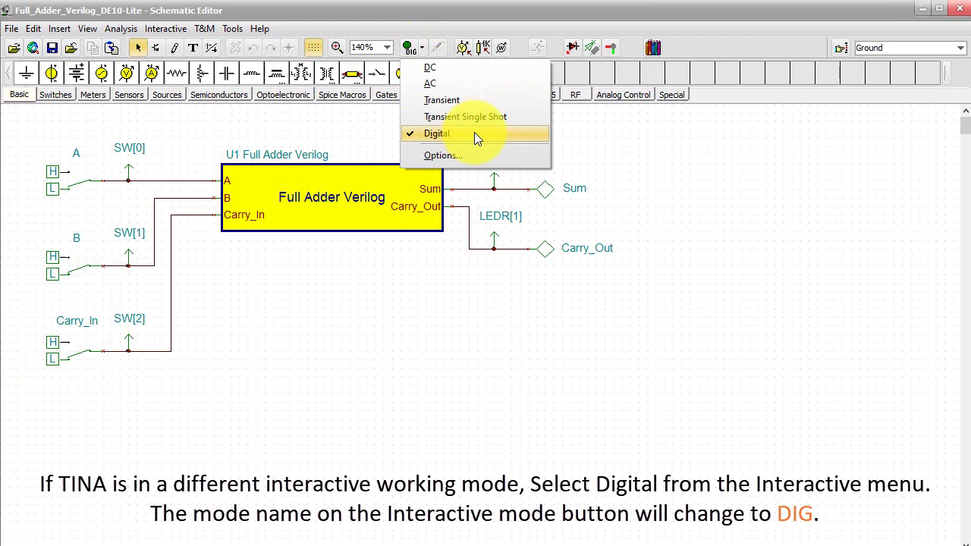
left_click(475, 134)
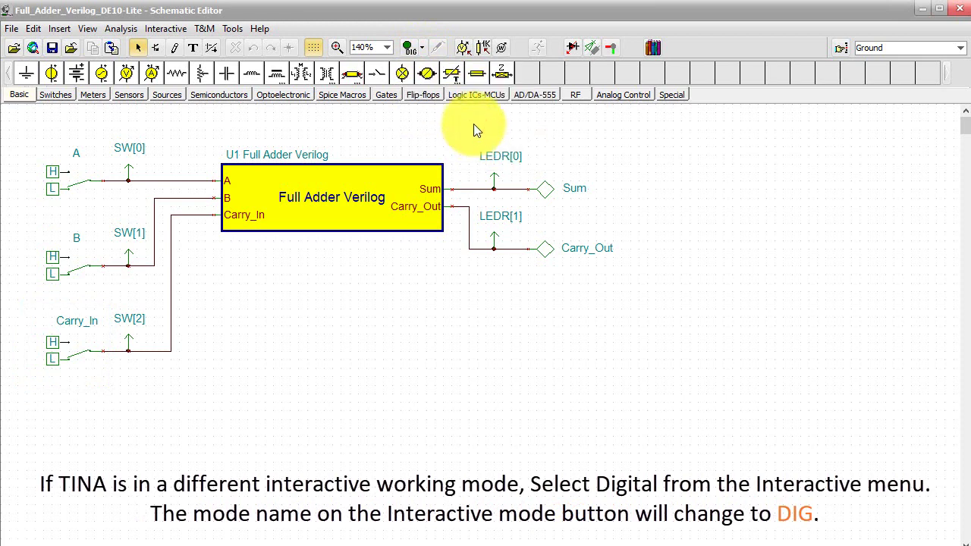
left_click(407, 48)
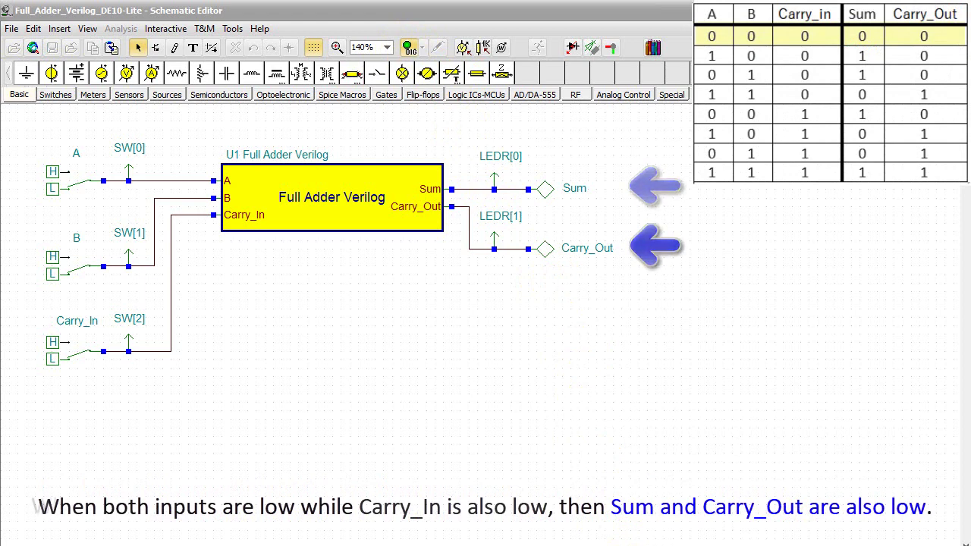
Step: Toggle A and B through their L/H combinations with Carry_In low, ending with both high
left_click(88, 200)
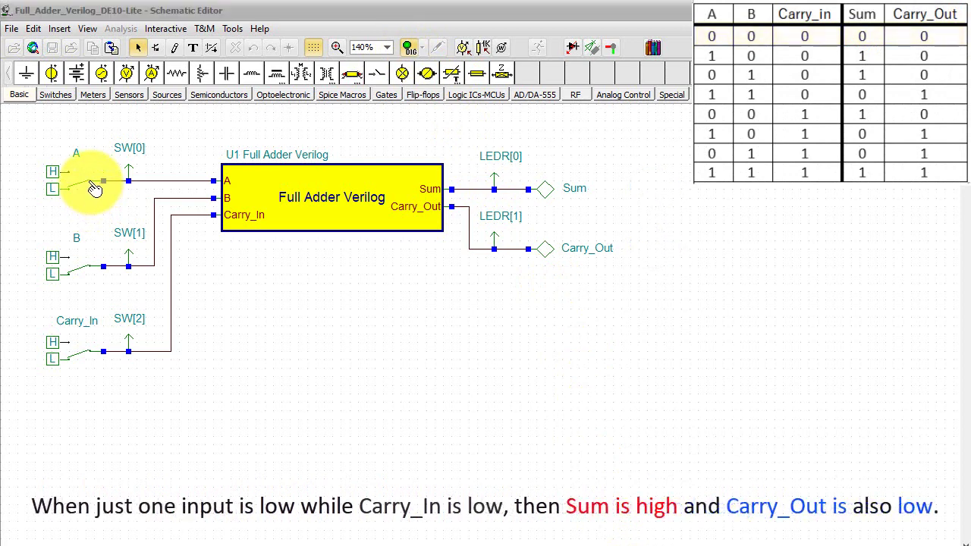
left_click(90, 182)
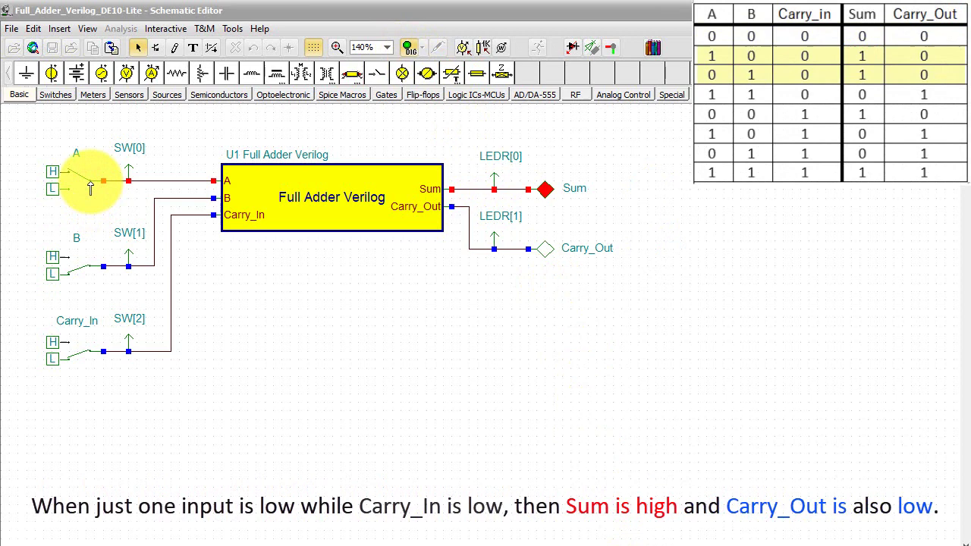
left_click(94, 198)
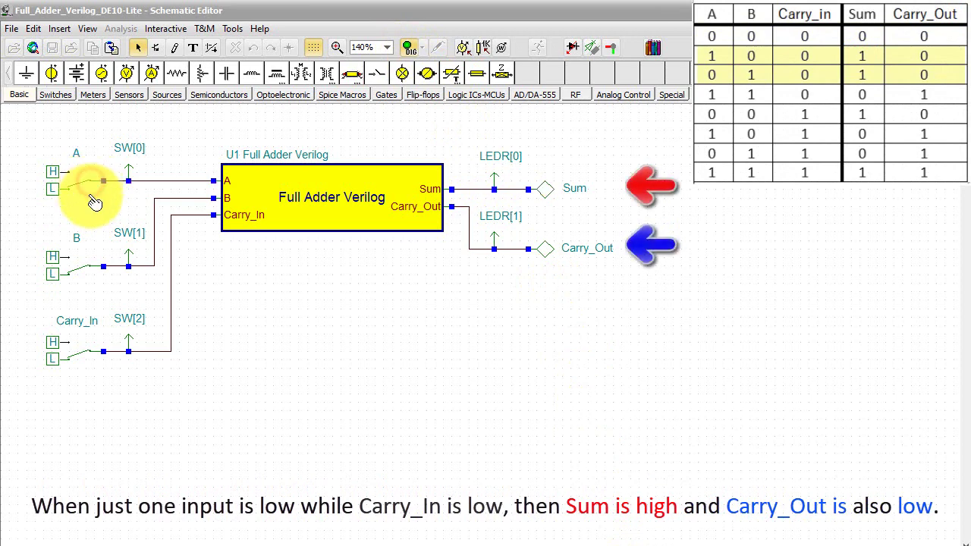
left_click(88, 267)
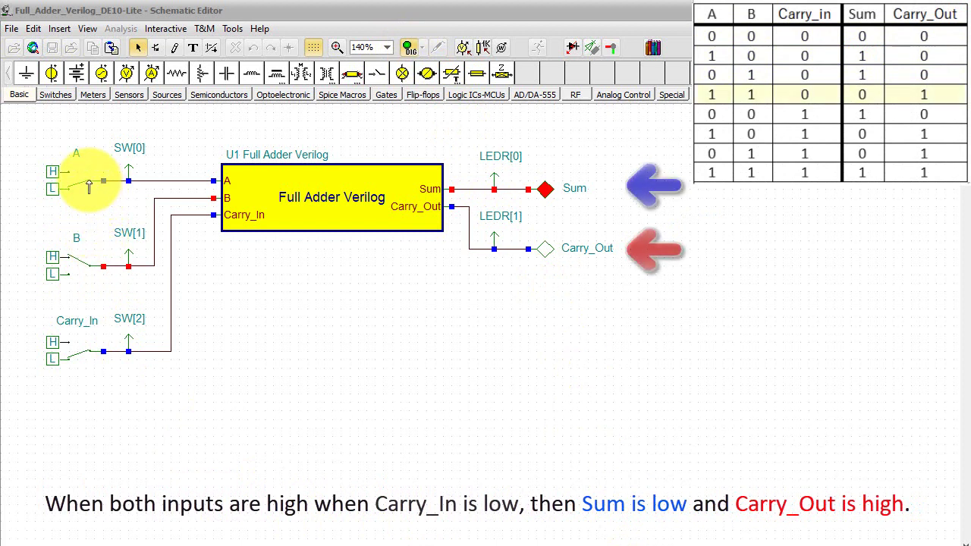
left_click(84, 179)
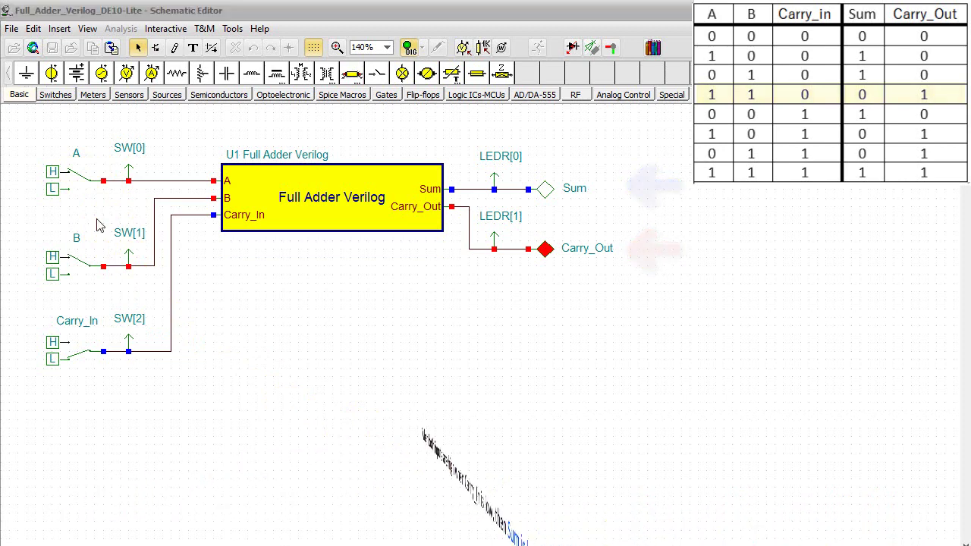
Step: Set Carry_In high and step A and B through their combinations, ending with all three high
left_click(90, 187)
left_click(88, 269)
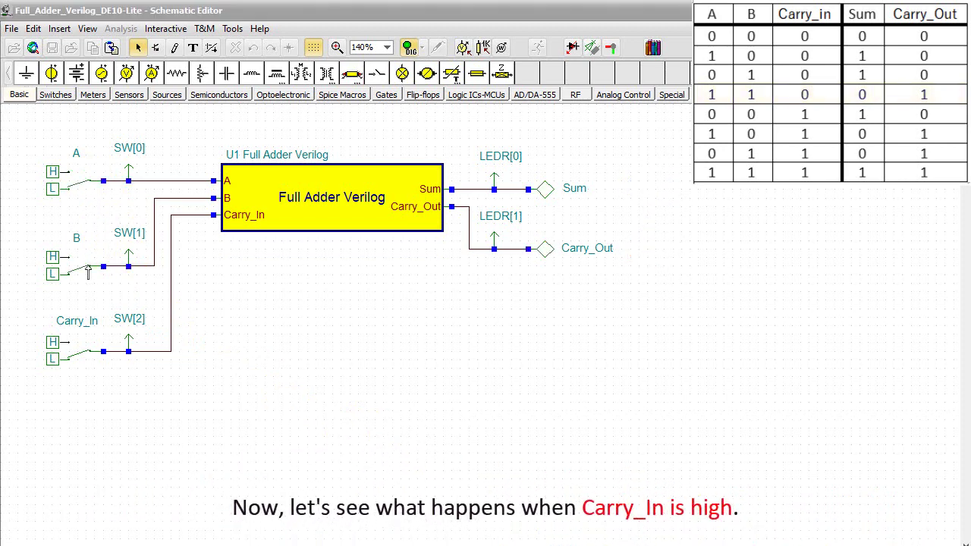
left_click(89, 353)
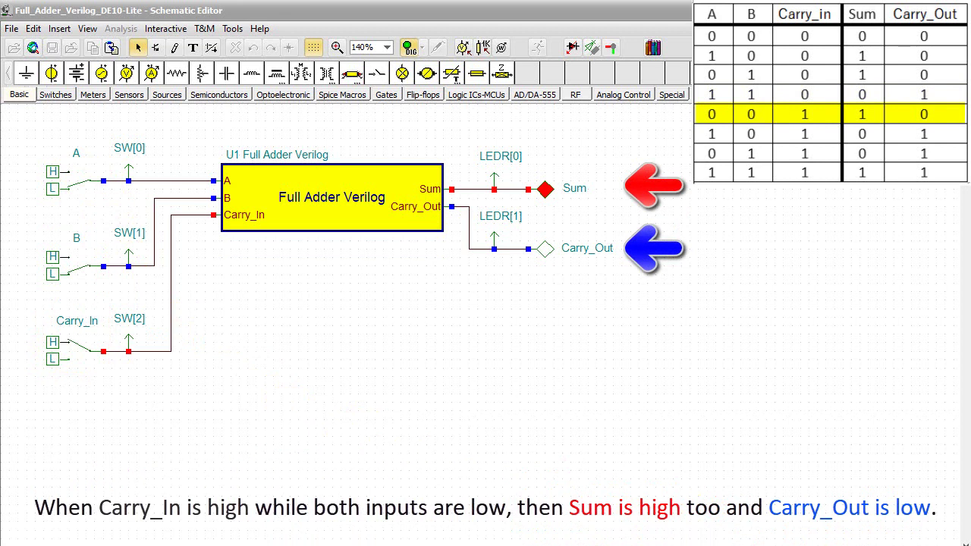
left_click(89, 185)
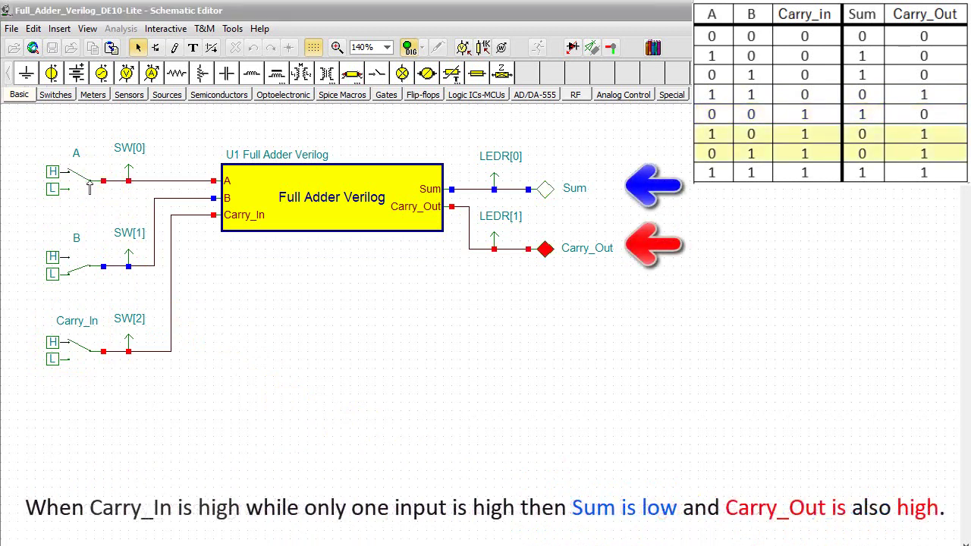
left_click(89, 186)
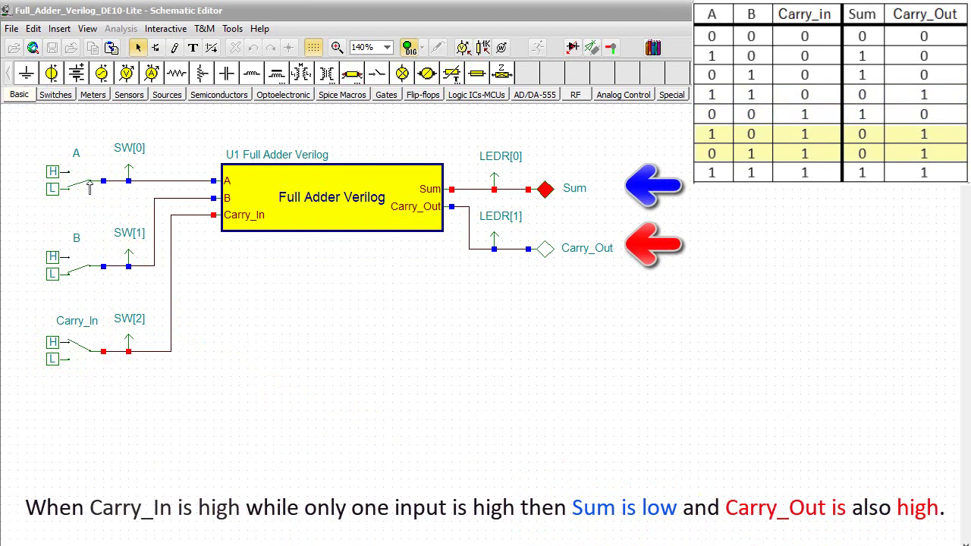
left_click(88, 265)
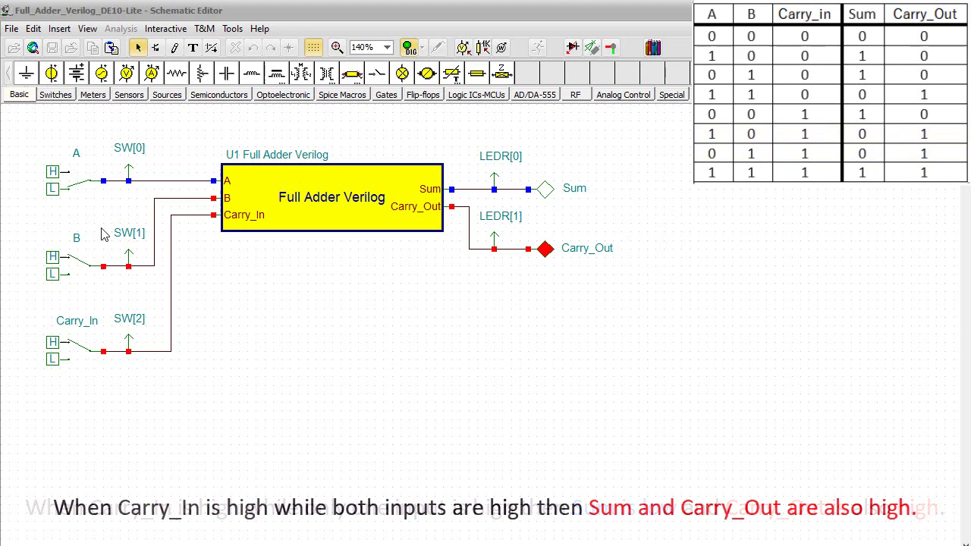
left_click(91, 185)
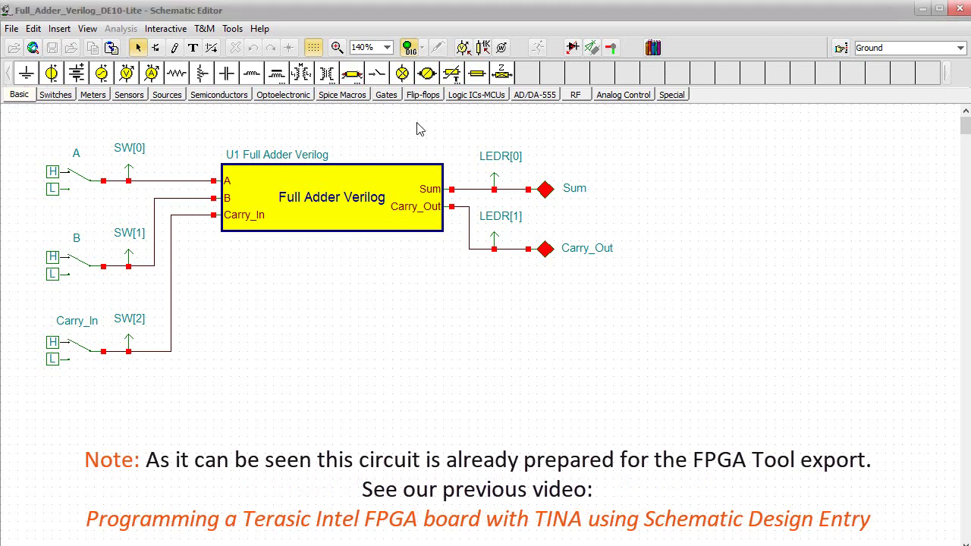
Step: Stop the interactive Digital simulation with the DIG button
left_click(407, 49)
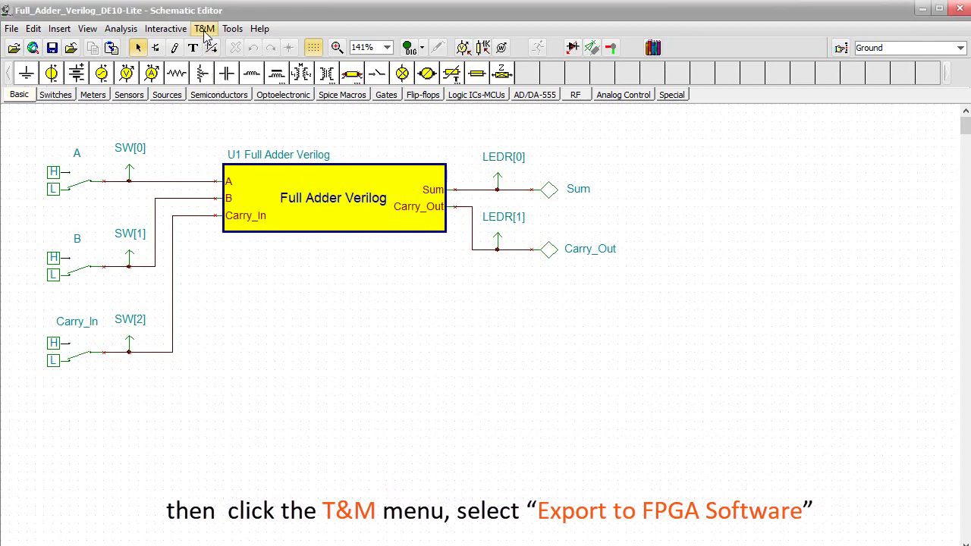
Step: Export to Intel Quartus, saving Full_Adder.v, the DE10_Lite VHDL file and the QSF into c:\designs
left_click(204, 29)
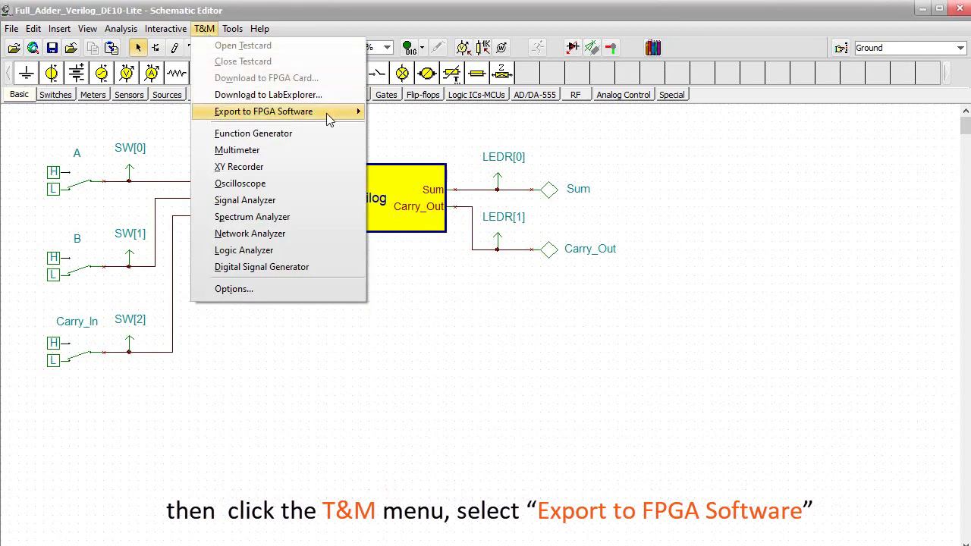
mouse_move(329, 115)
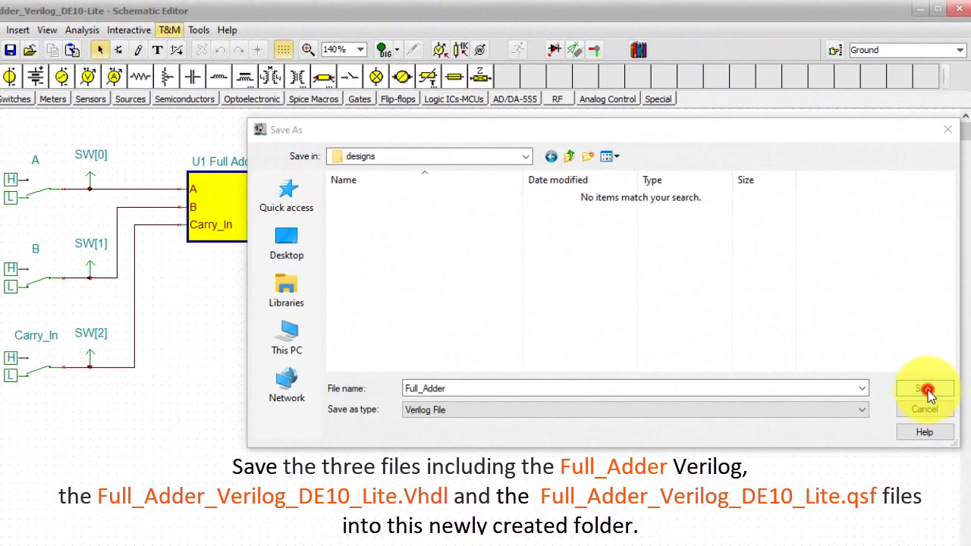
left_click(927, 390)
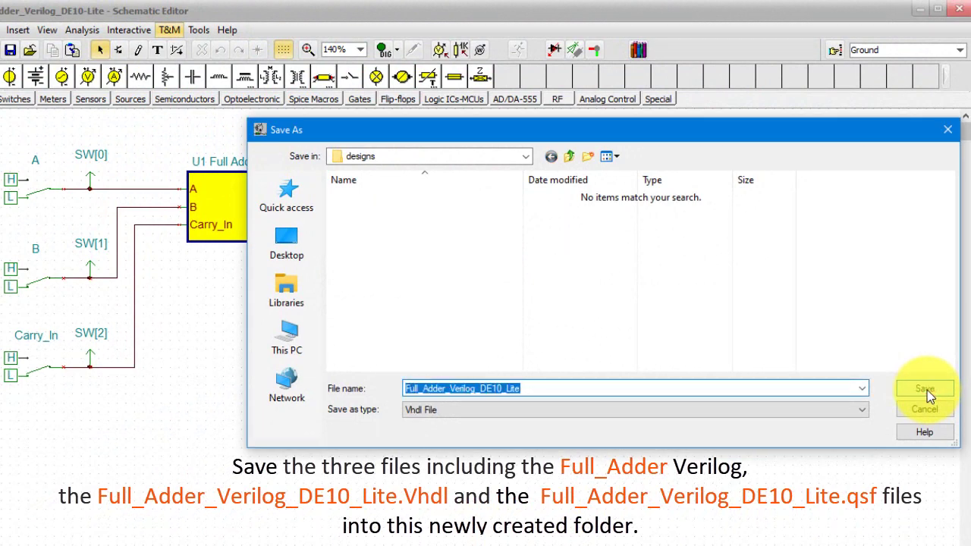
left_click(926, 390)
left_click(925, 391)
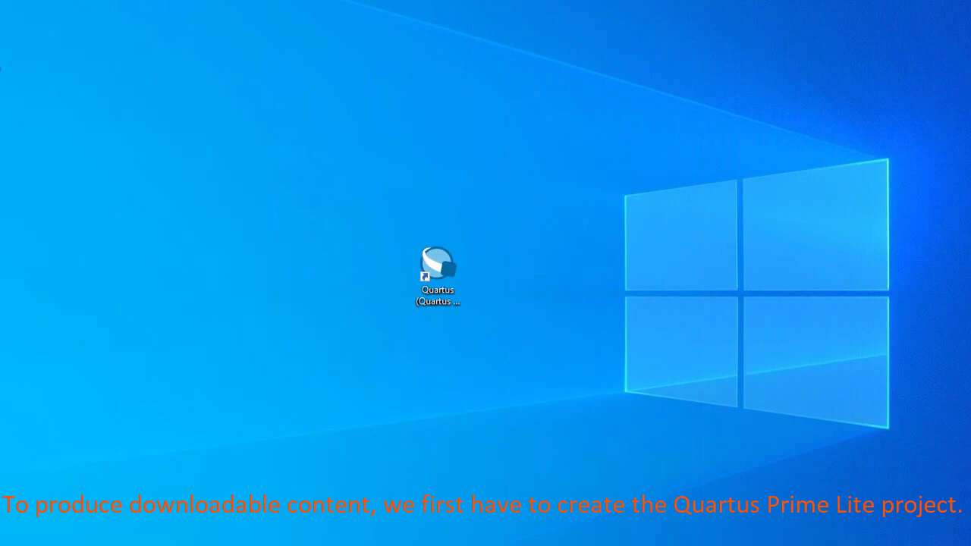
Step: Launch Quartus Prime and start the New Project Wizard
left_click(443, 285)
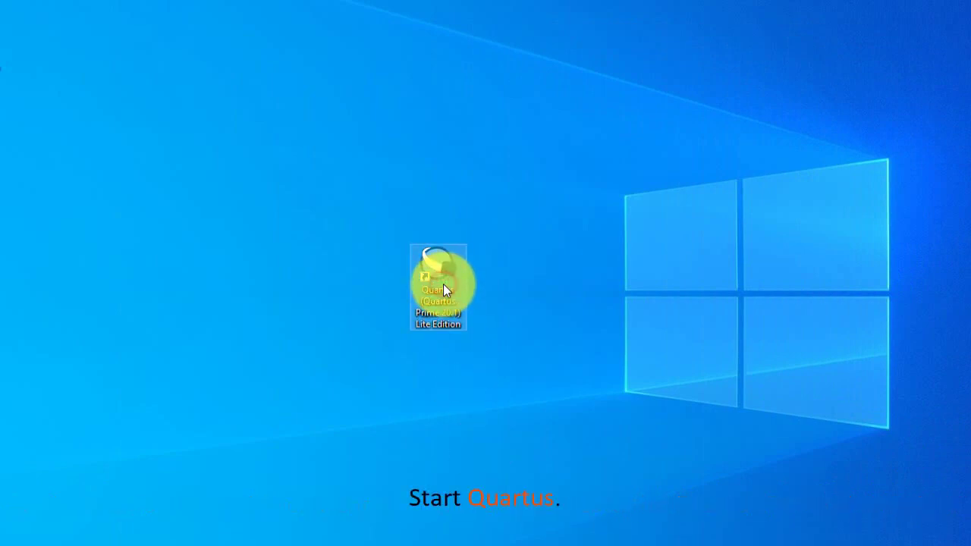
double_click(443, 283)
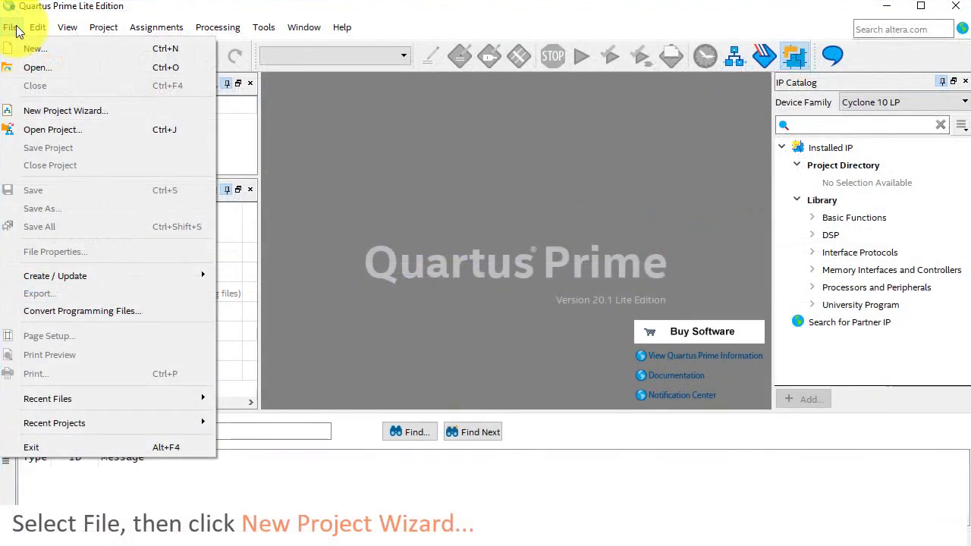
left_click(41, 112)
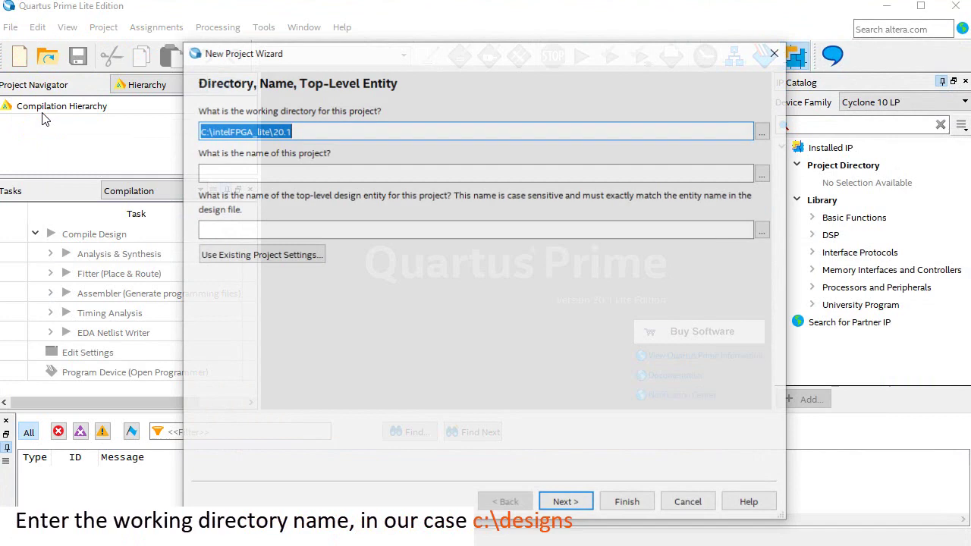
Step: Set directory c:\designs and project name Full_Adder_Verilog_DE10-Lite as an empty project
key("BackSpace")
type("c")
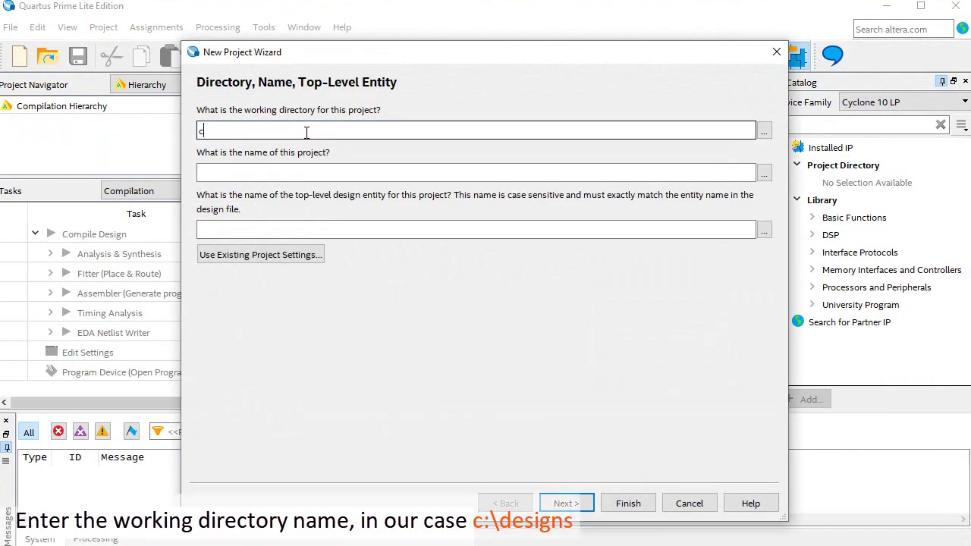
type(":\\designs")
key("Tab")
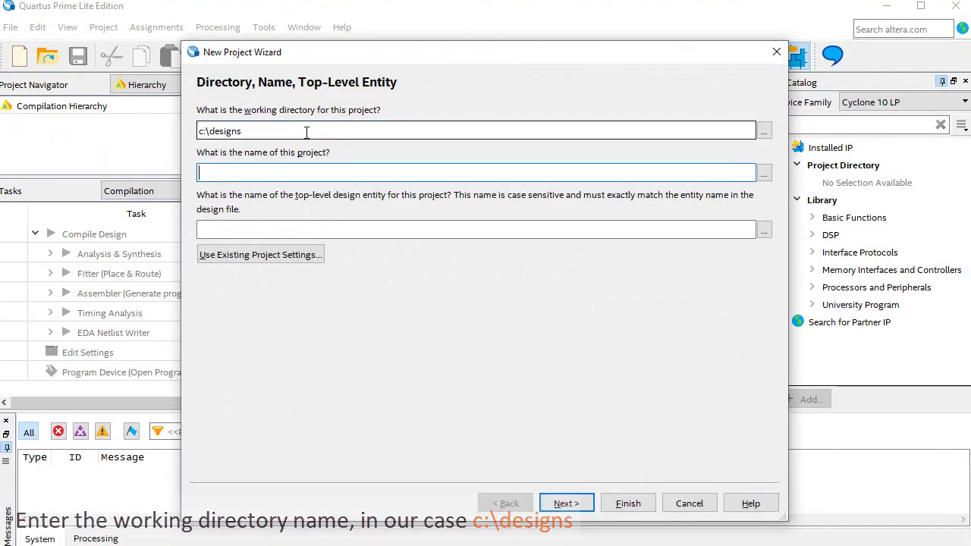
type("Full_Adder_Verilog")
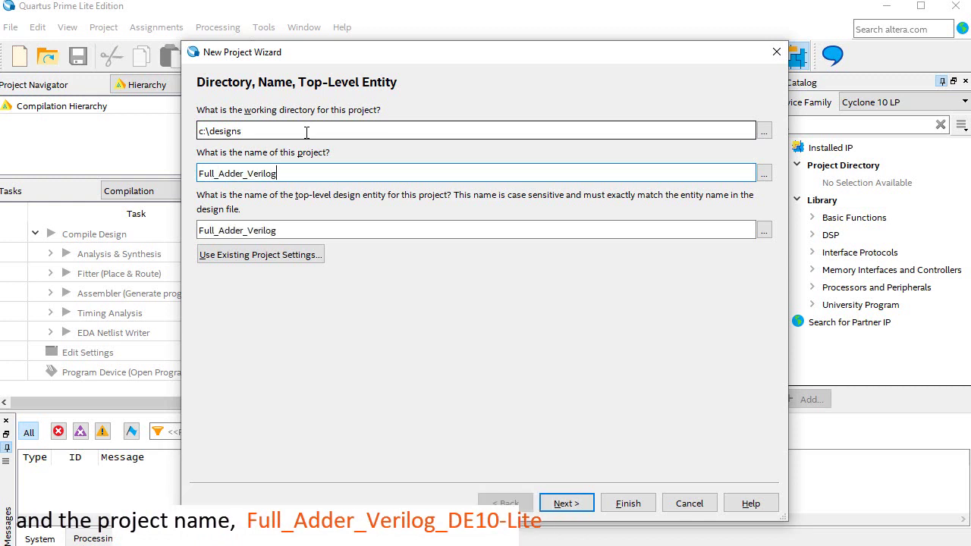
type("_DE10-Lite")
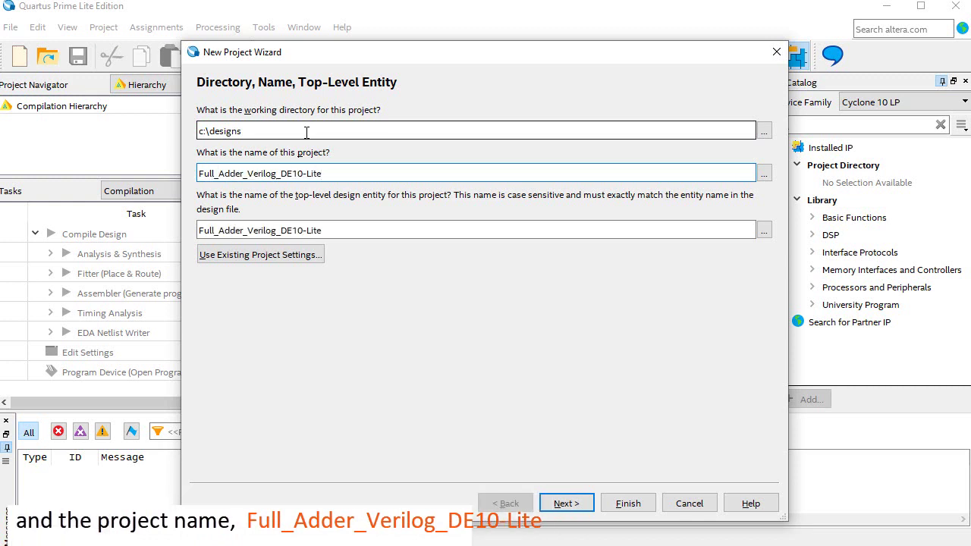
left_click(566, 502)
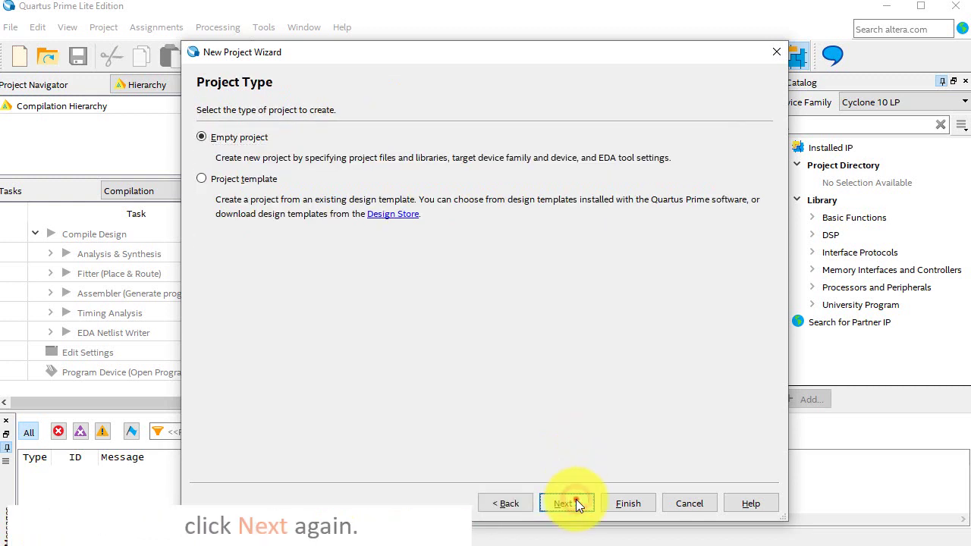
left_click(576, 503)
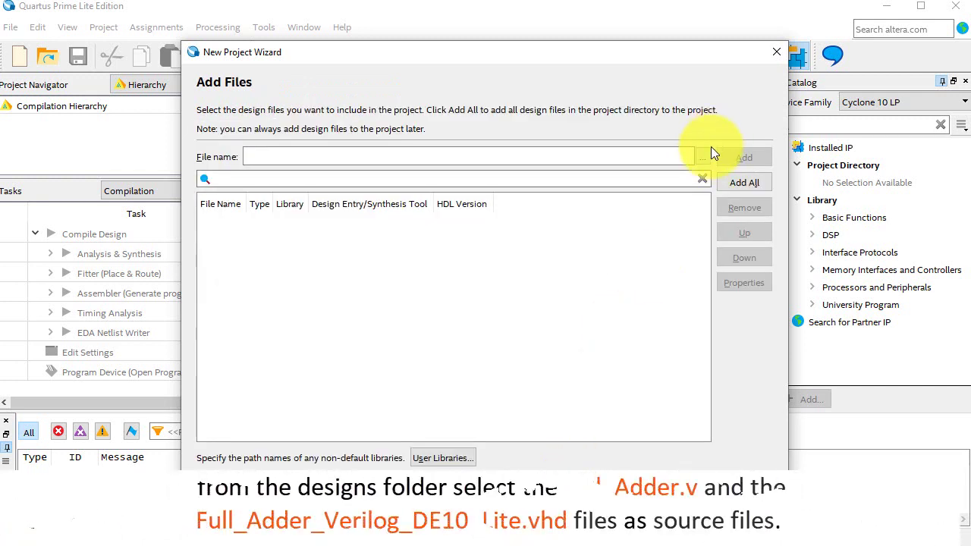
Step: Add Full_Adder.v and Full_Adder_Verilog_DE10_Lite.vhd to the project
left_click(703, 157)
left_click(708, 182)
left_click(715, 171, "ctrl")
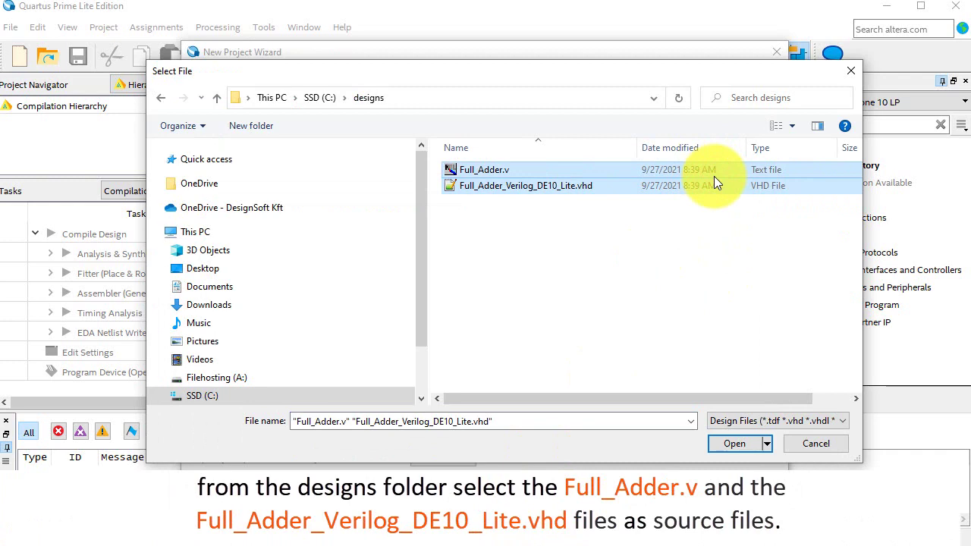
left_click(714, 444)
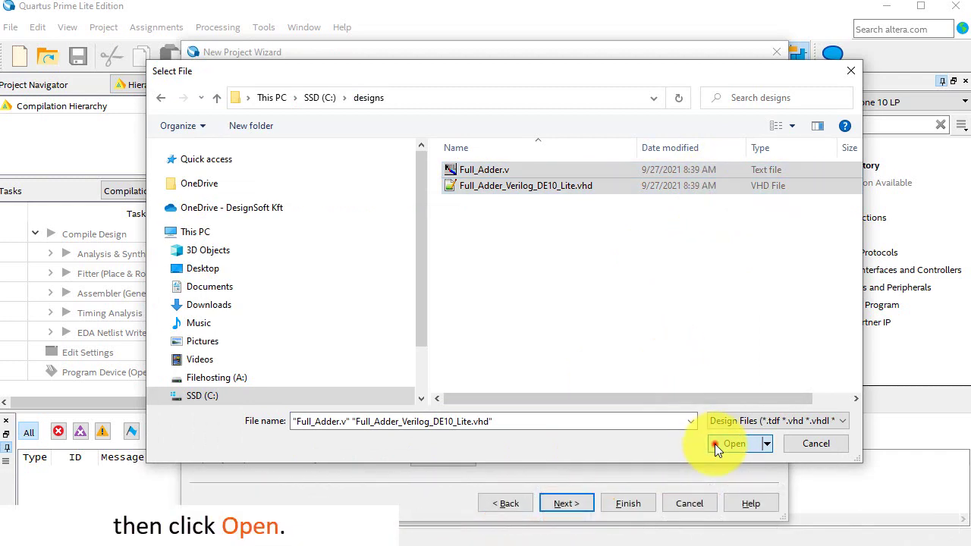
Step: Target MAX 10 device 10M50DAF484C7G, keep default EDA settings, and finish creating the project
left_click(567, 502)
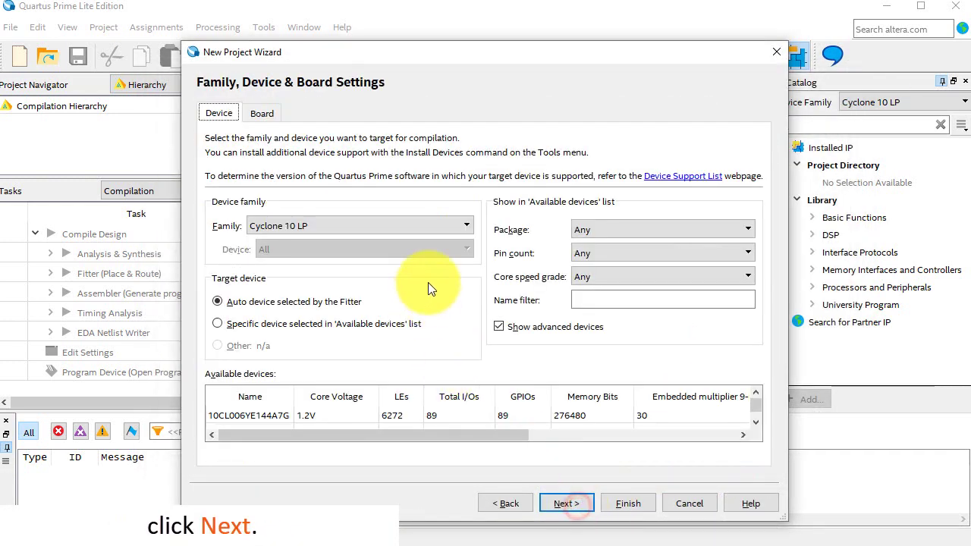
left_click(466, 229)
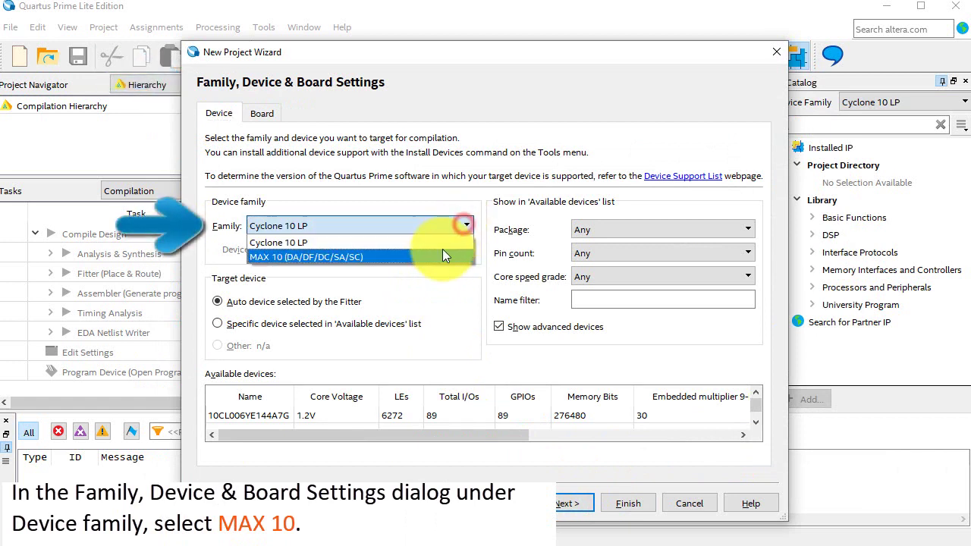
left_click(441, 255)
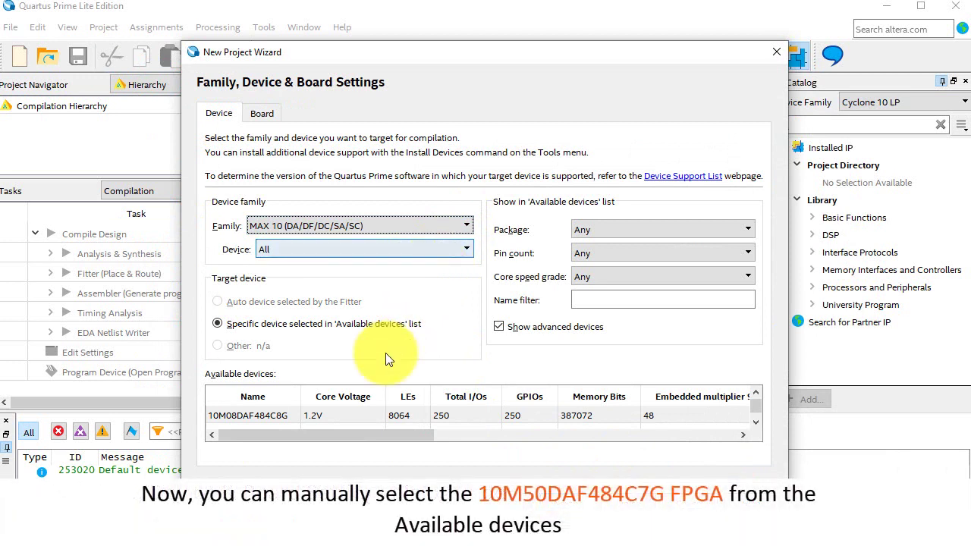
left_click(354, 415)
scroll(354, 414, "down", 1)
scroll(354, 413, "down", 6)
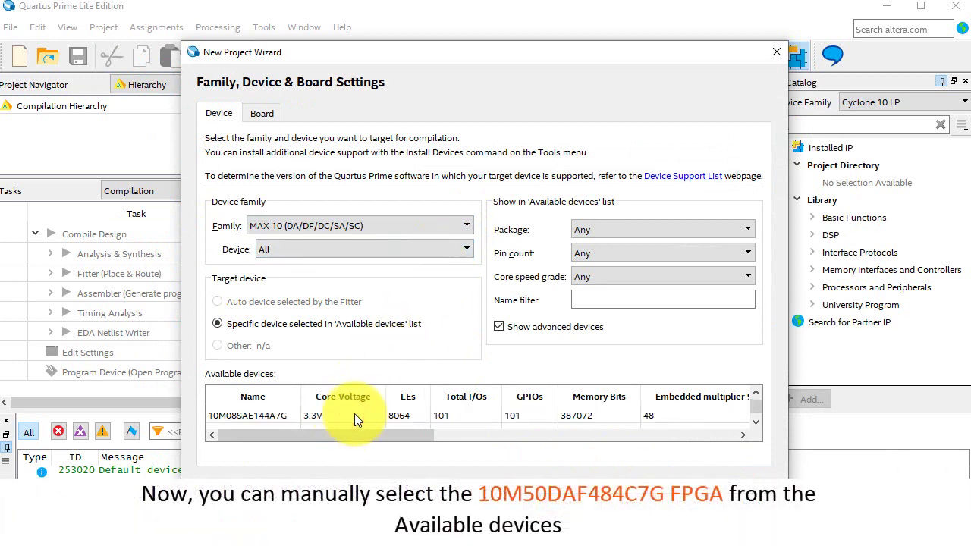
scroll(354, 413, "down", 4)
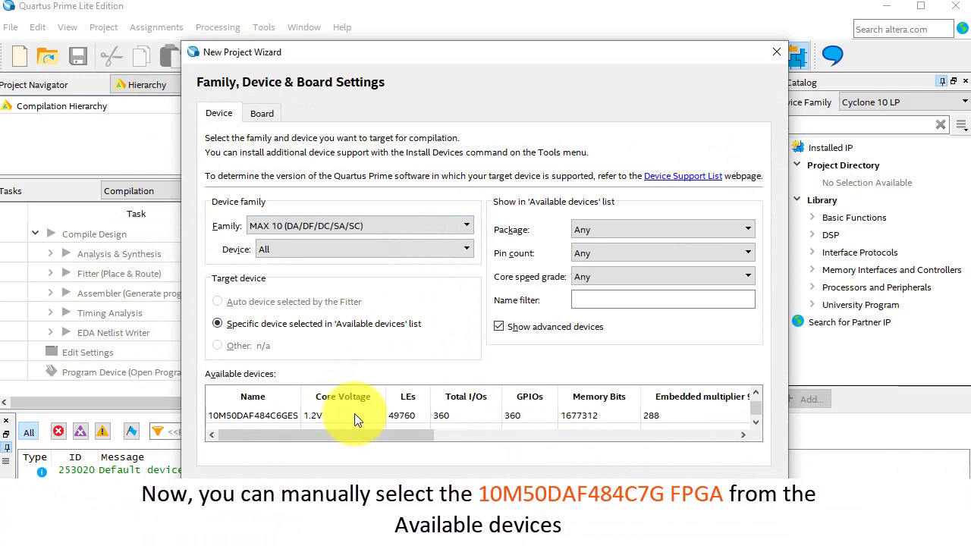
left_click(354, 415)
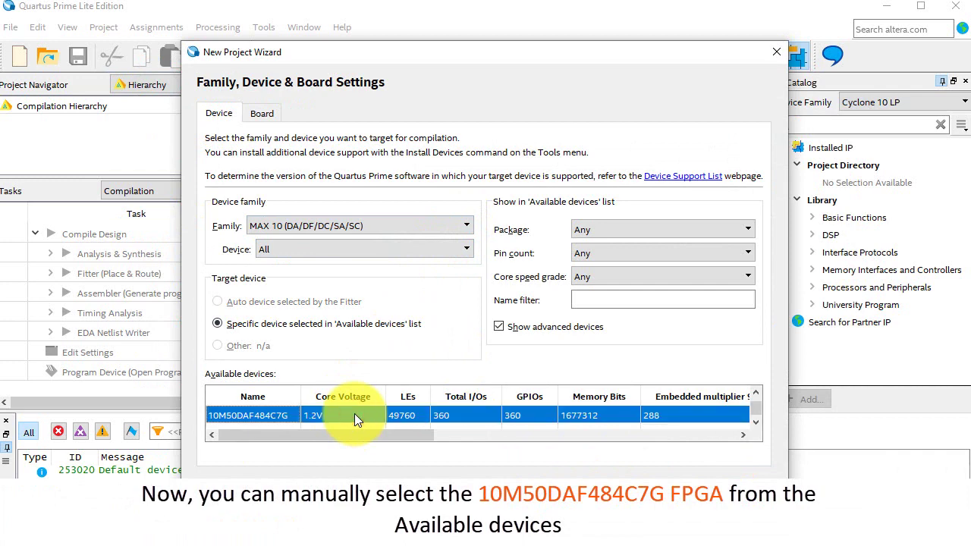
left_click(563, 504)
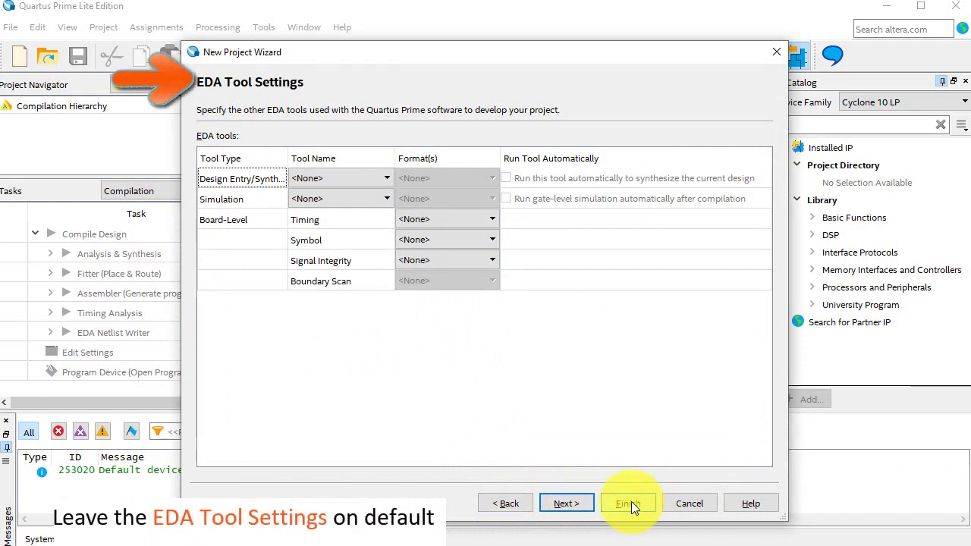
left_click(565, 504)
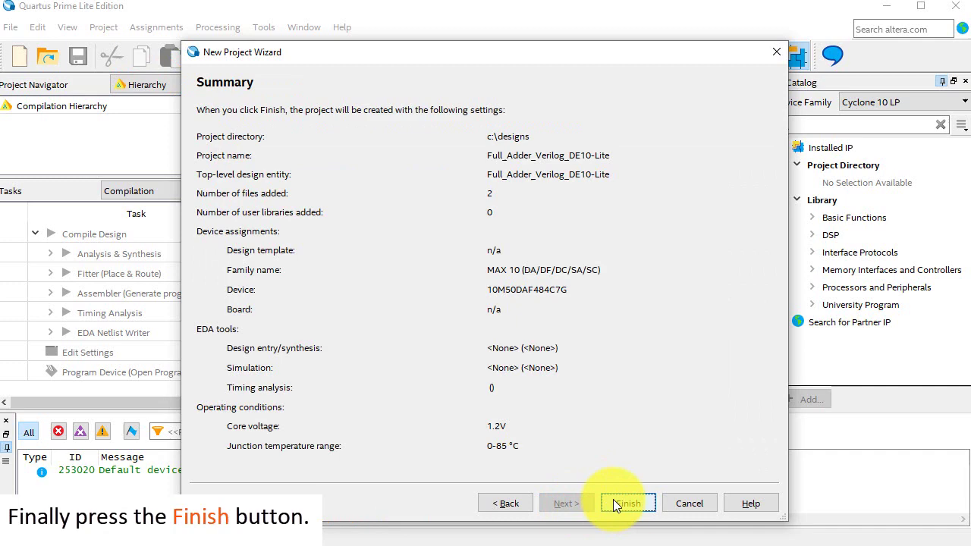
left_click(614, 502)
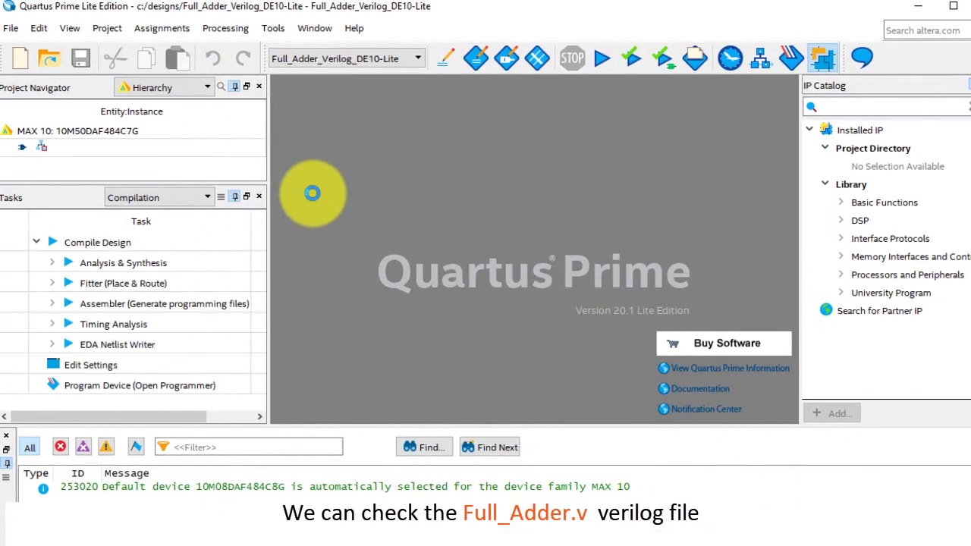
Step: Switch the Project Navigator to Files and open Full_Adder.v in the editor
left_click(205, 87)
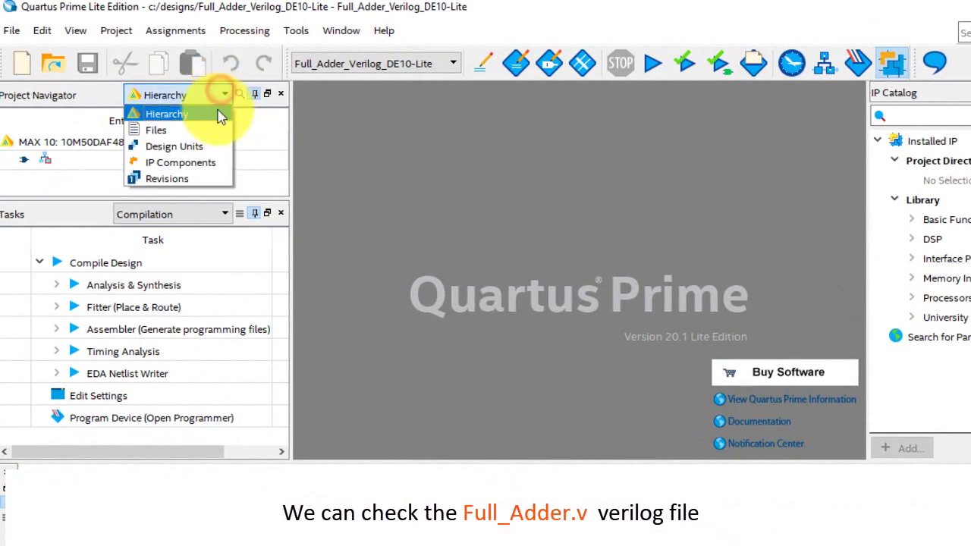
left_click(155, 130)
double_click(64, 158)
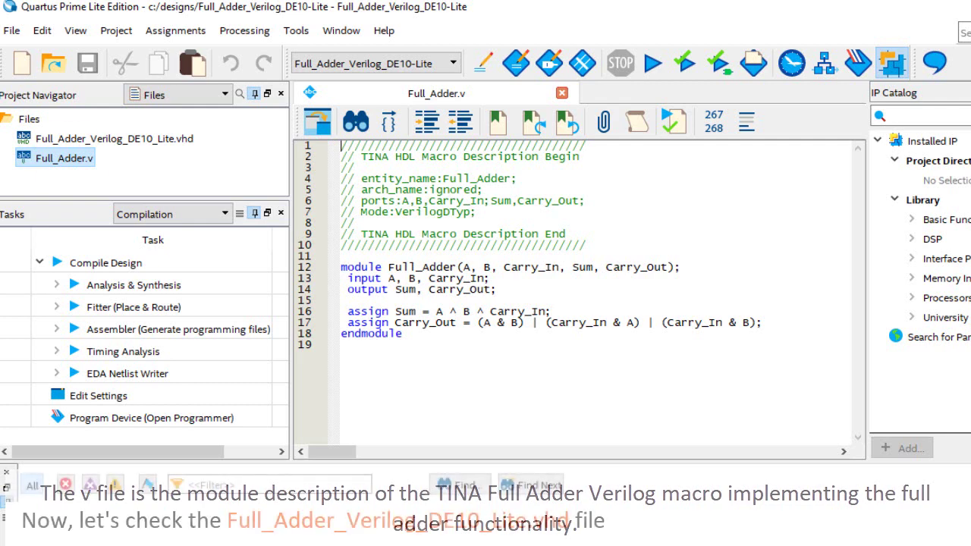
Step: Open Full_Adder_Verilog_DE10_Lite.vhd and scroll through its SW and LEDR port mapping
double_click(72, 140)
scroll(531, 243, "down", 5)
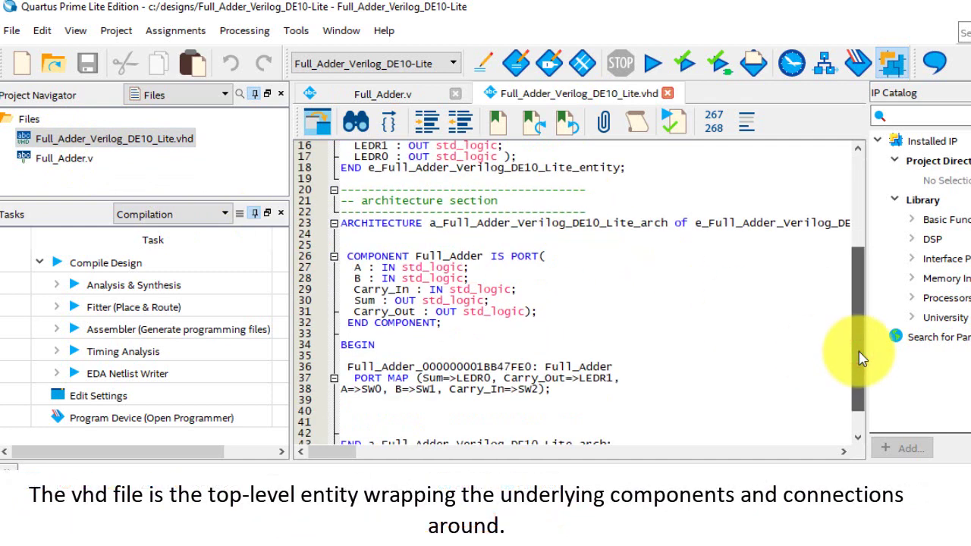
left_click_drag(861, 359, 858, 332)
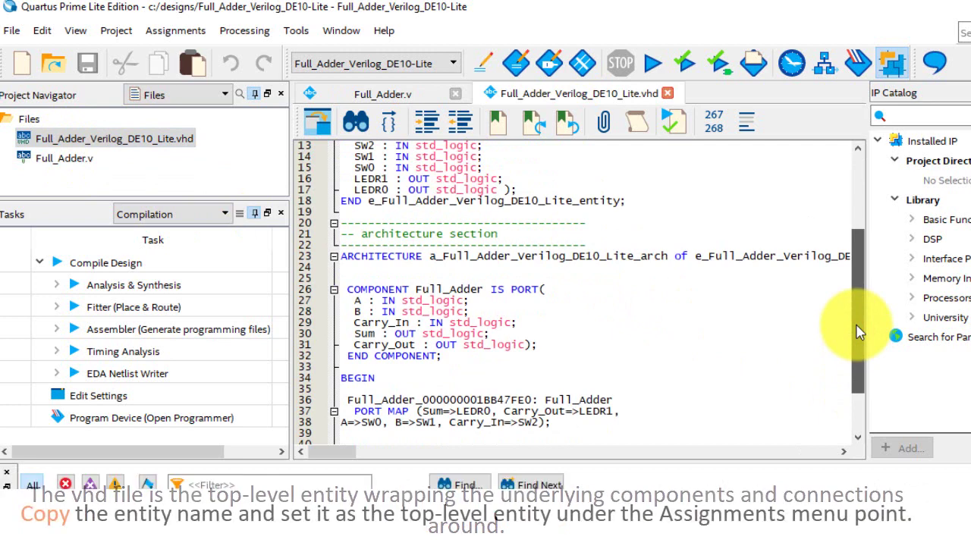
Step: Copy e_Full_Adder_Verilog_DE10_Lite_entity from the VHDL and paste it as the top-level entity in Settings
left_click_drag(857, 332, 839, 234)
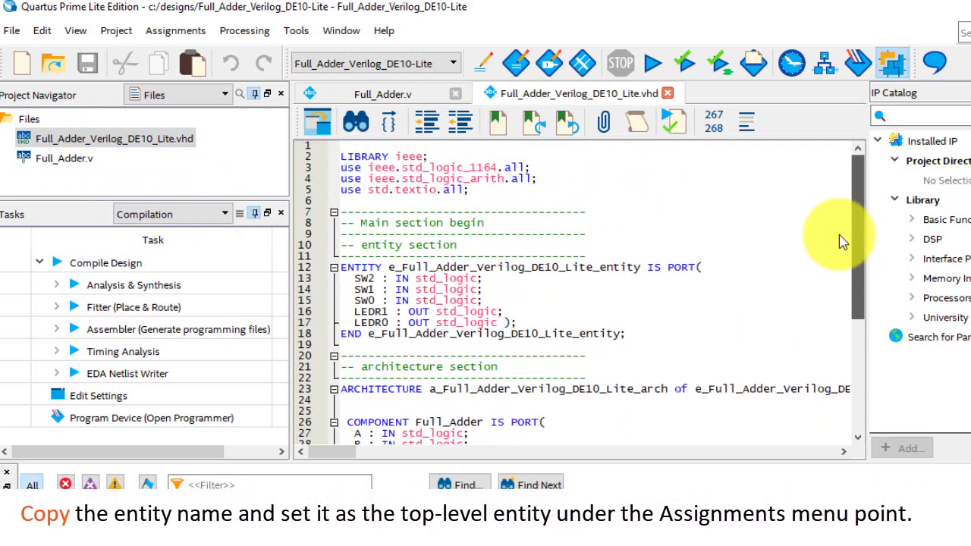
double_click(554, 267)
key("ctrl+c")
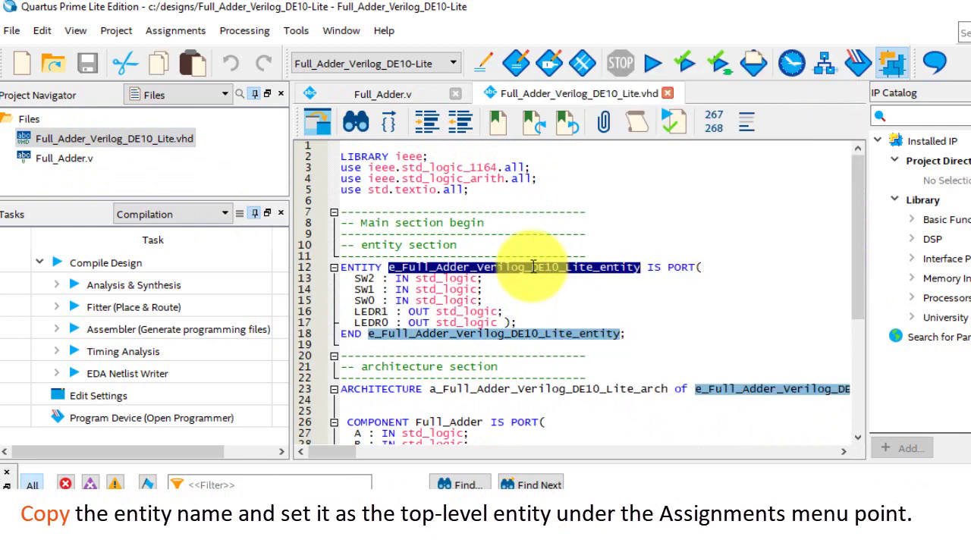
left_click(173, 31)
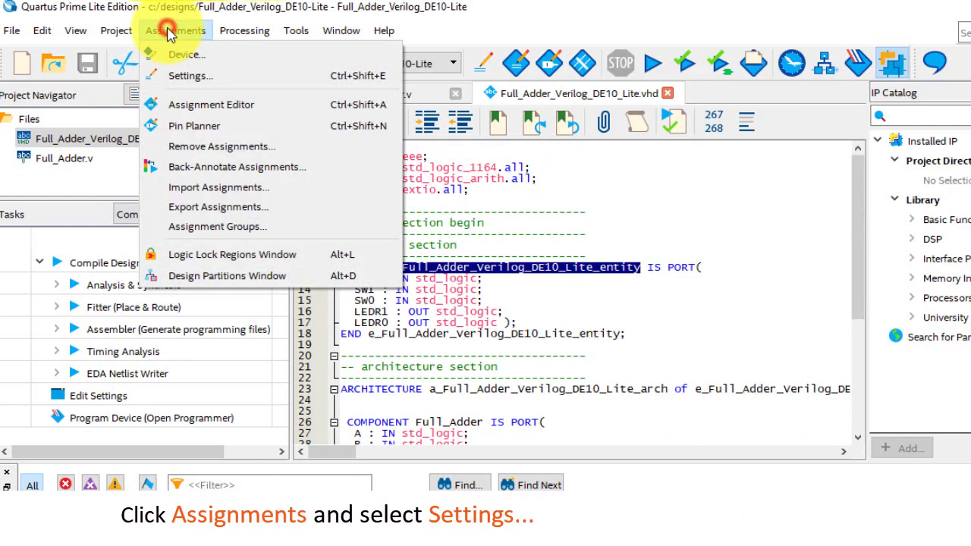
left_click(195, 76)
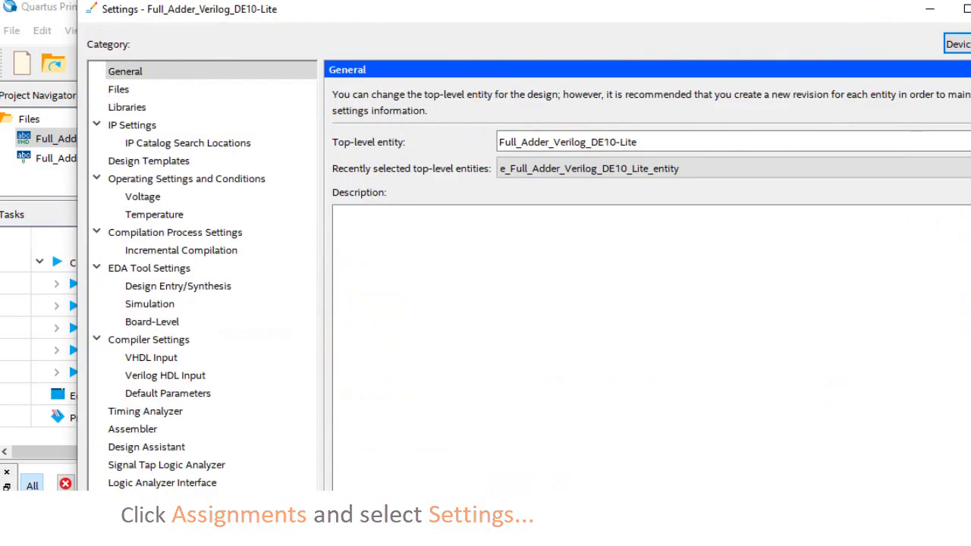
left_click_drag(655, 144, 481, 139)
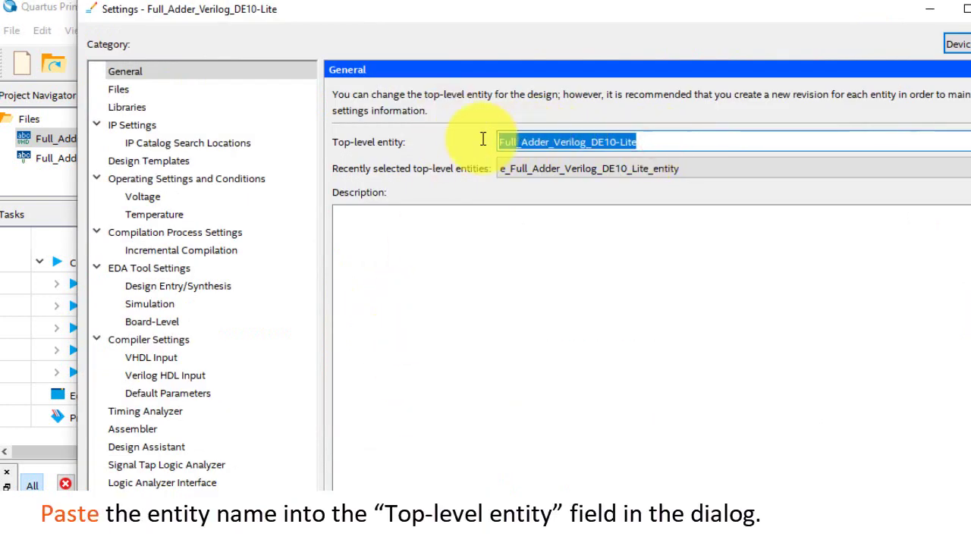
right_click(551, 141)
left_click(611, 238)
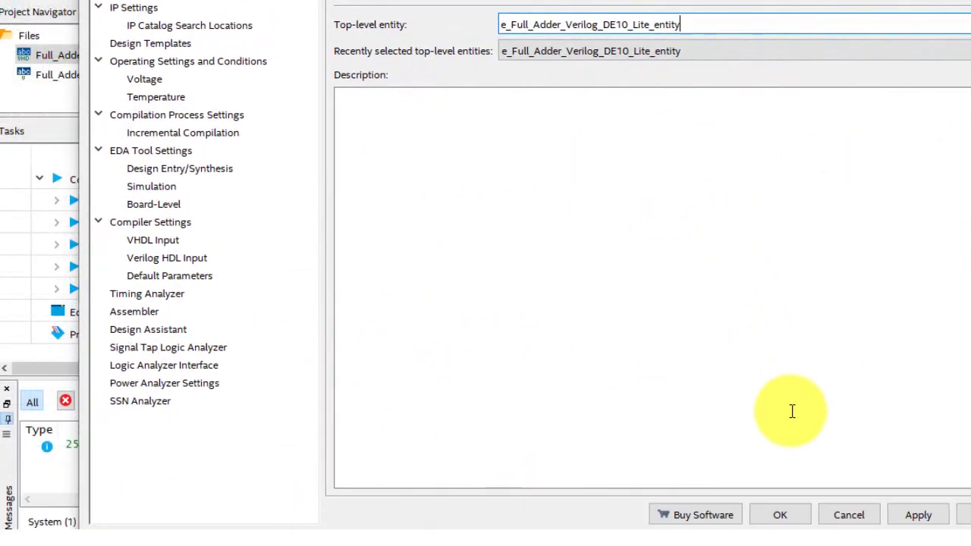
left_click(775, 516)
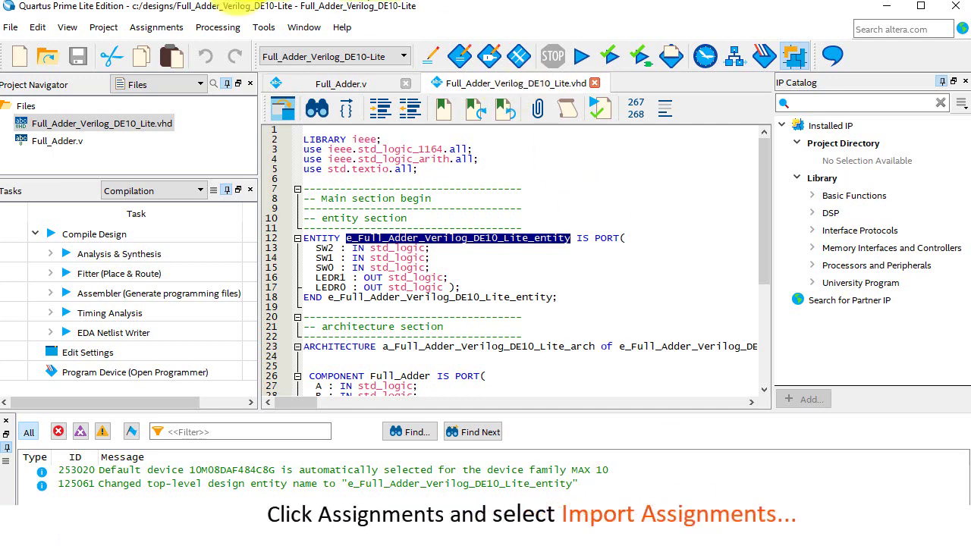
Step: Import the DE10-Lite pin assignments from Full_Adder_Verilog_DE10_Lite.qsf via Assignments > Import Assignments
left_click(156, 28)
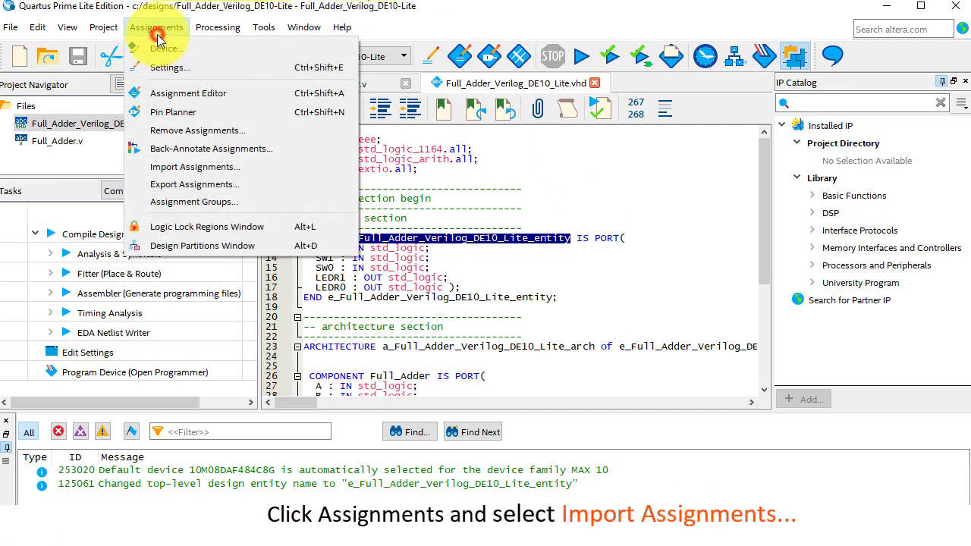
left_click(214, 166)
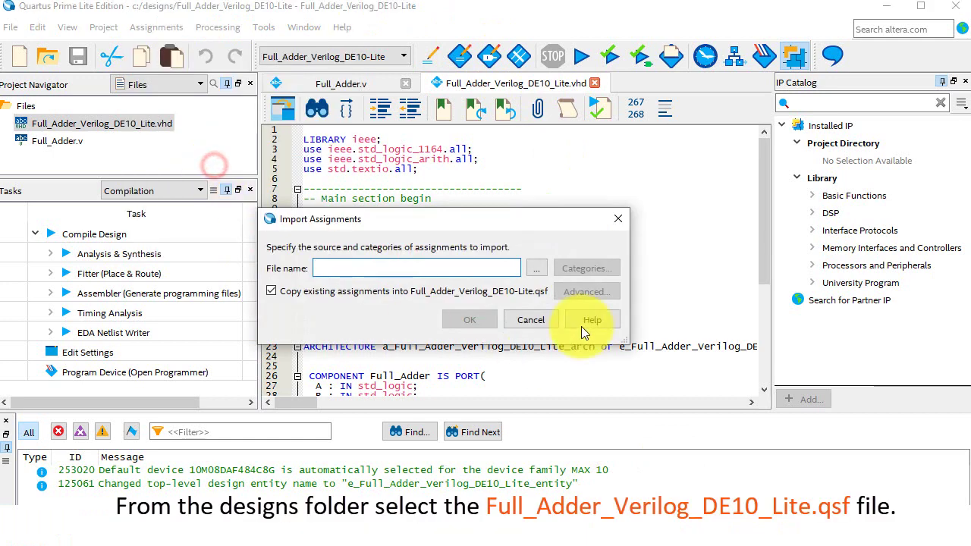
left_click(535, 268)
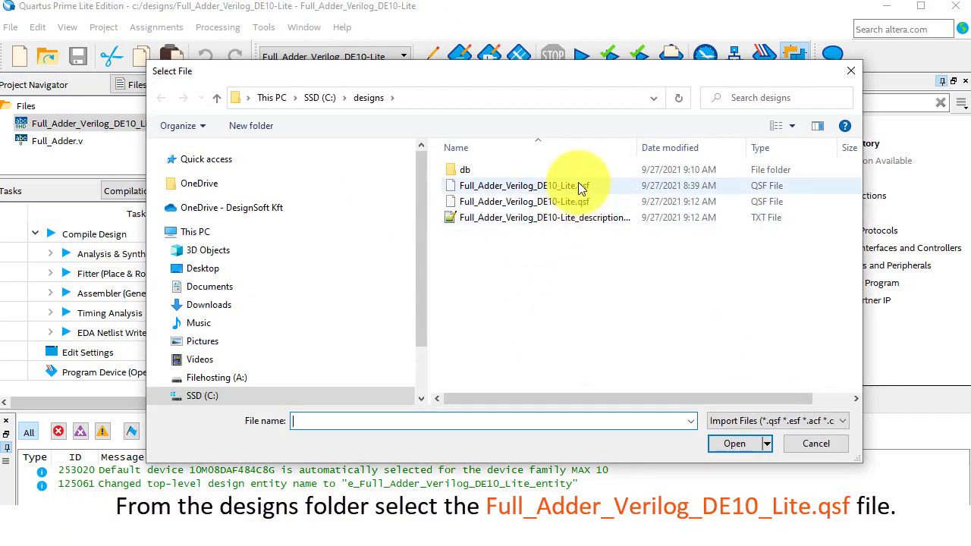
left_click(580, 187)
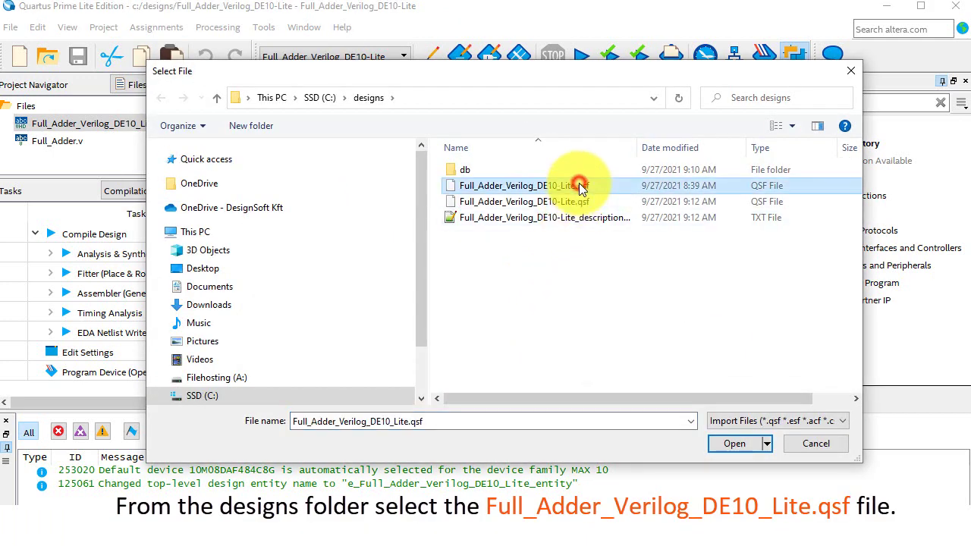
left_click(746, 443)
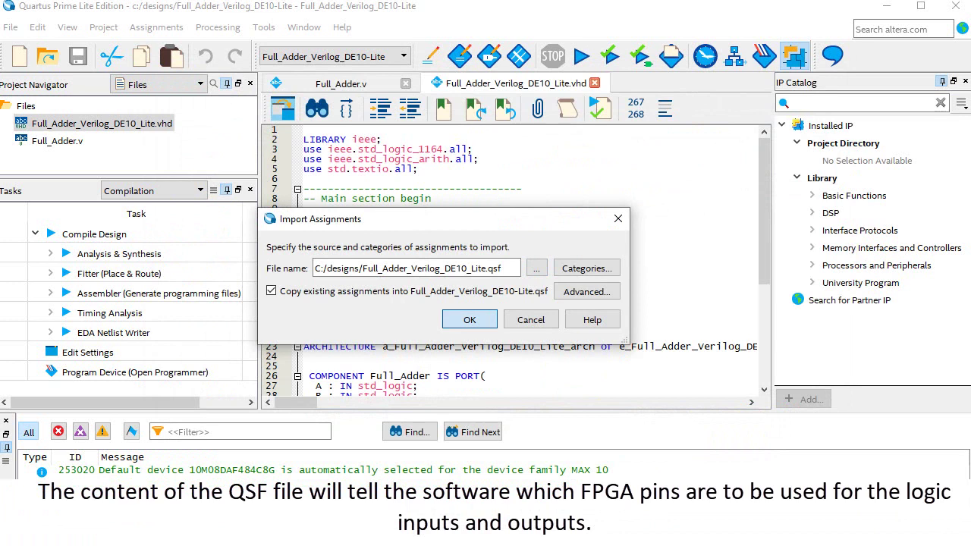
left_click(469, 319)
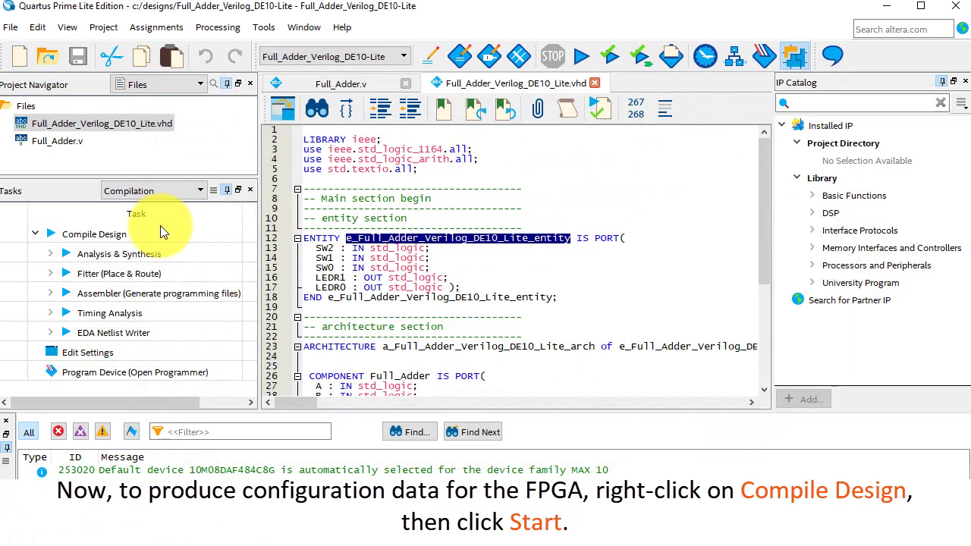
Step: Start Compile Design and widen the Flow Summary, which reports 0 errors, 3 logic elements and 5 pins
right_click(109, 238)
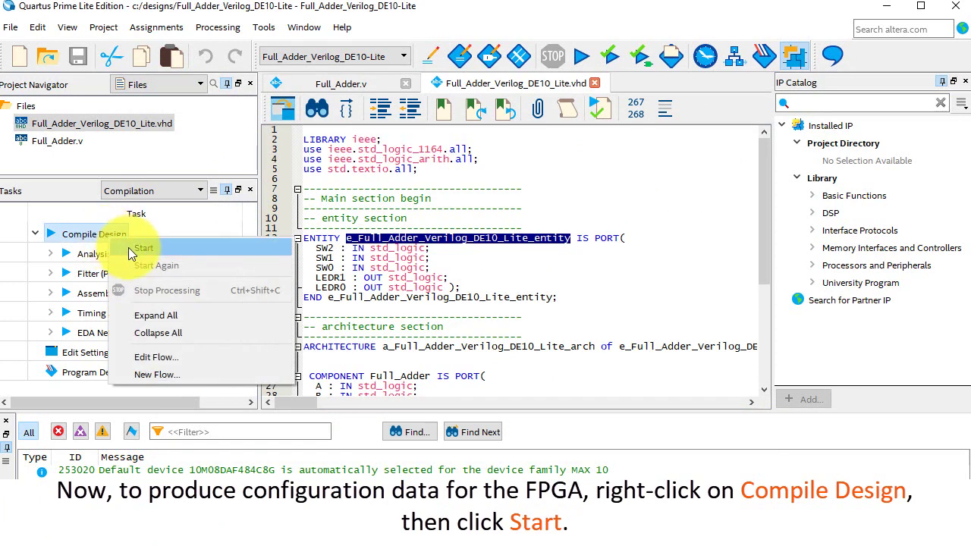
left_click(128, 248)
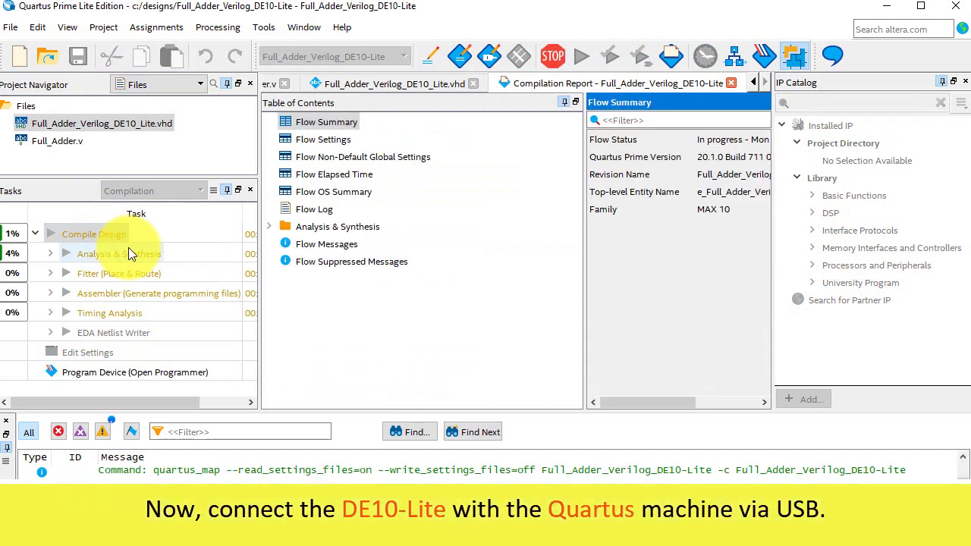
left_click_drag(584, 218, 482, 223)
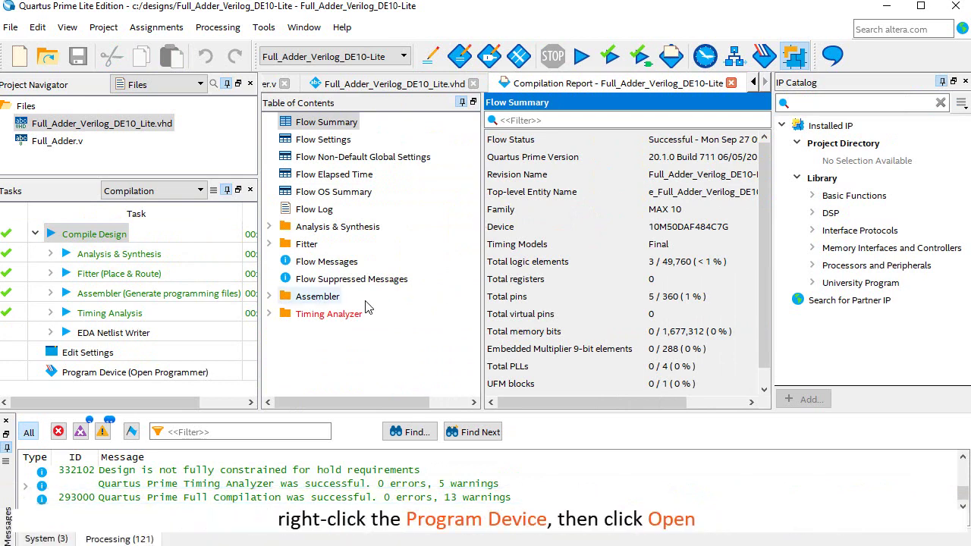
Step: In the Programmer, select the 10M50DAF484 device and program the DE10-Lite with the compiled file
right_click(132, 372)
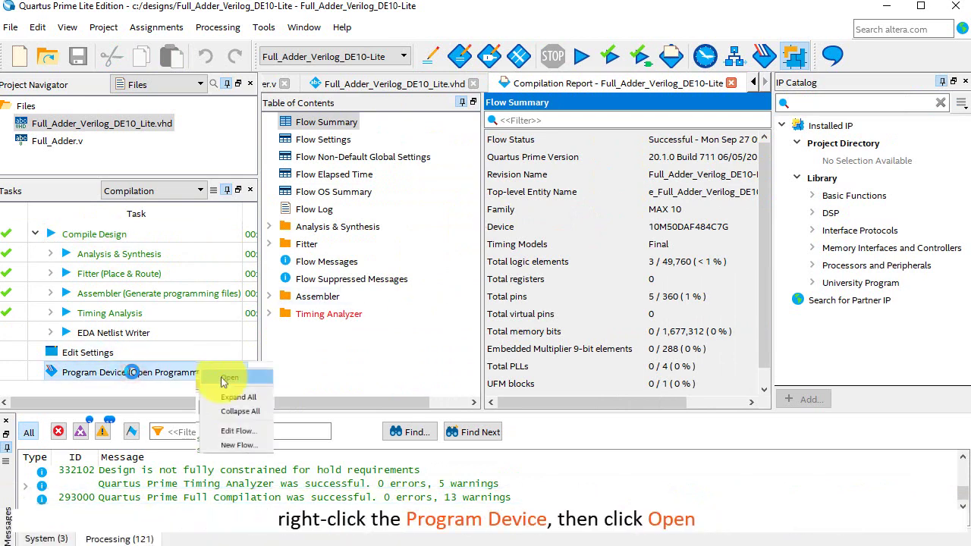
left_click(224, 371)
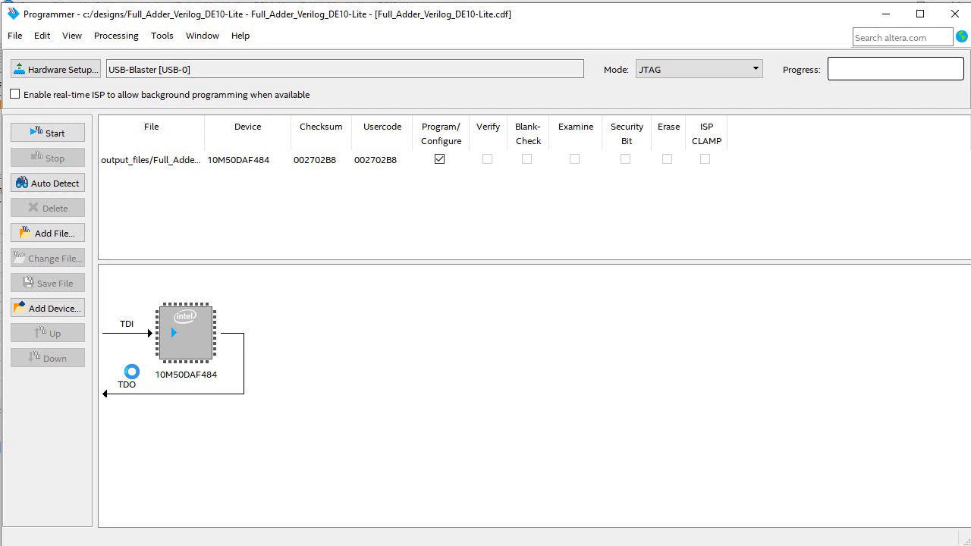
left_click(175, 324)
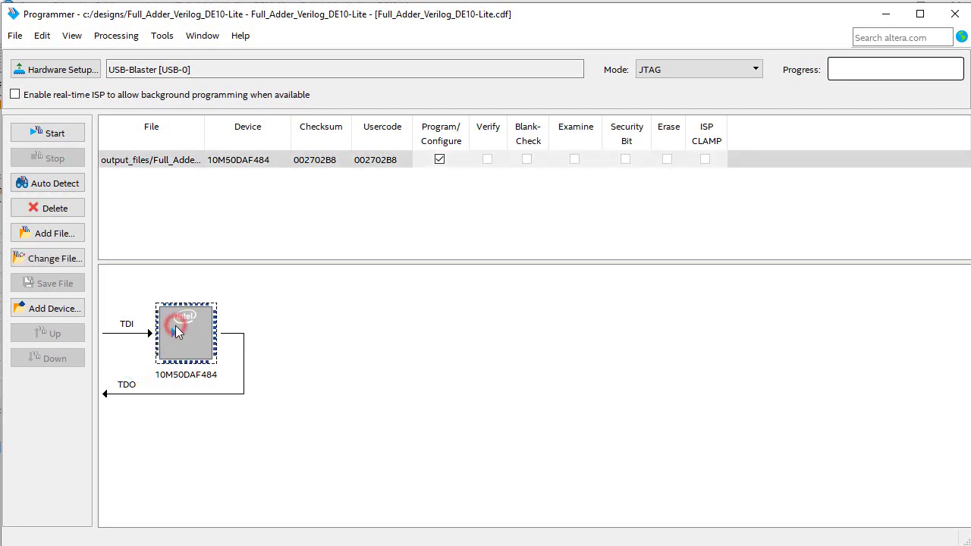
left_click(53, 134)
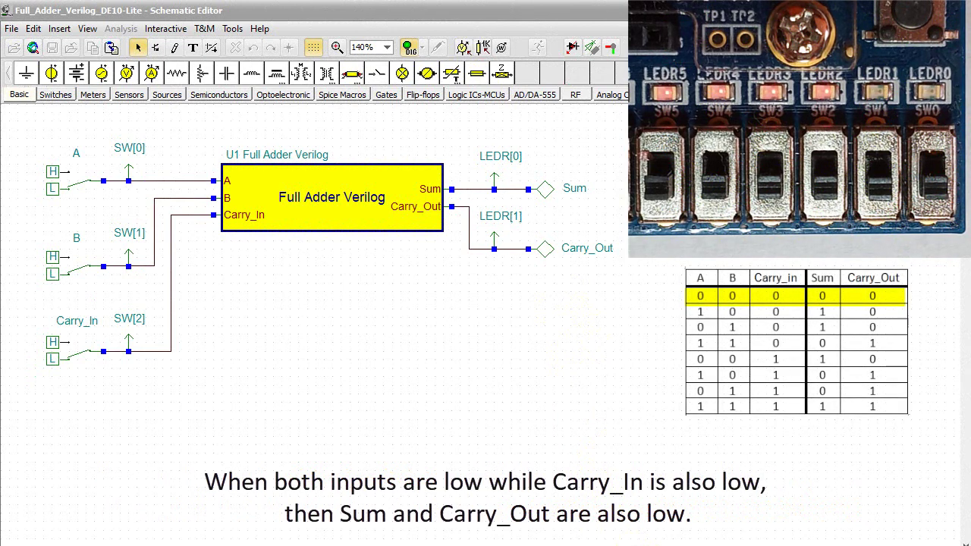
Step: Toggle A high and back low, set B high, then Carry_In high and B back low
left_click(90, 182)
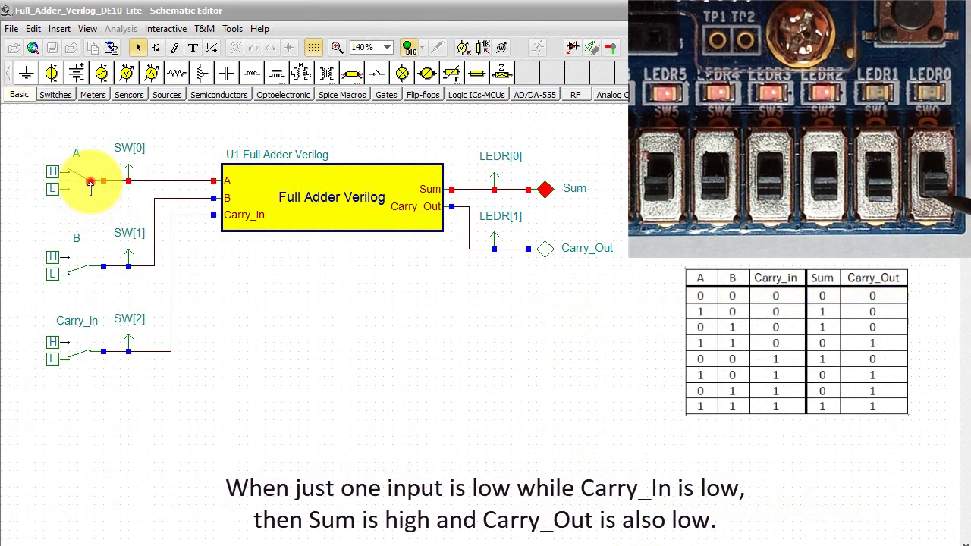
left_click(90, 182)
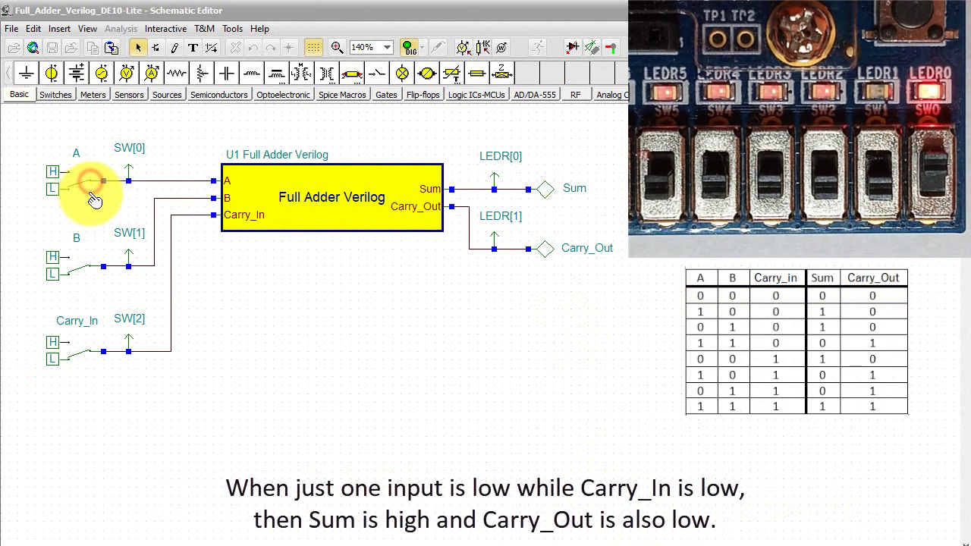
left_click(88, 267)
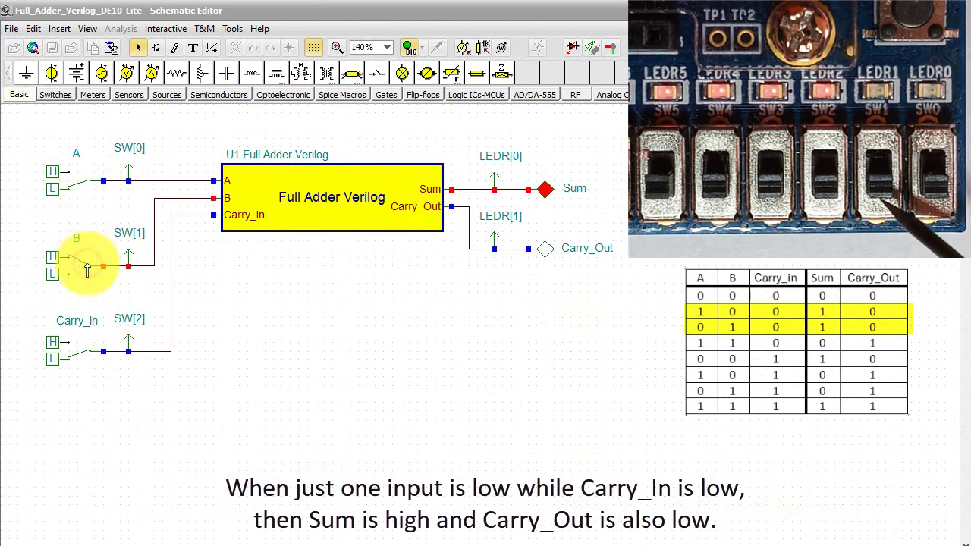
left_click(109, 346)
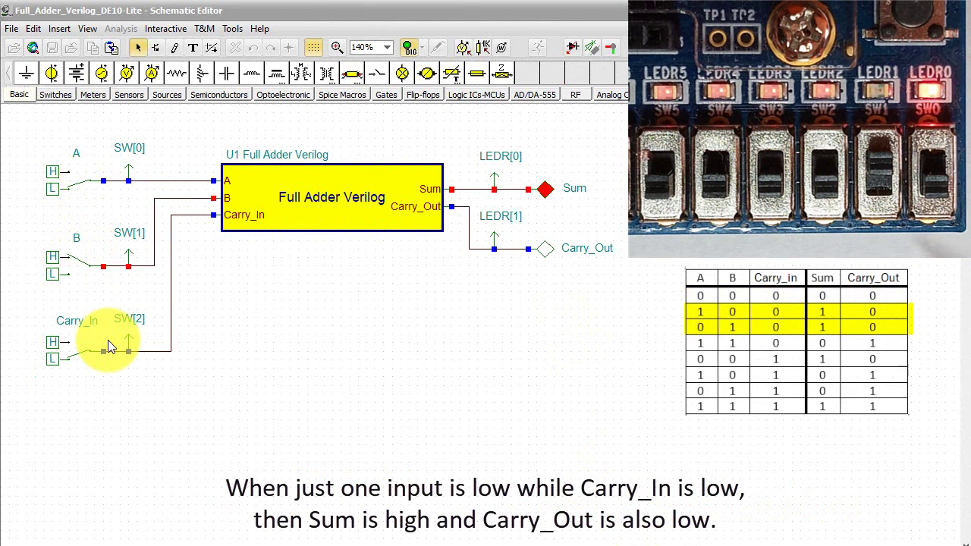
left_click(88, 186)
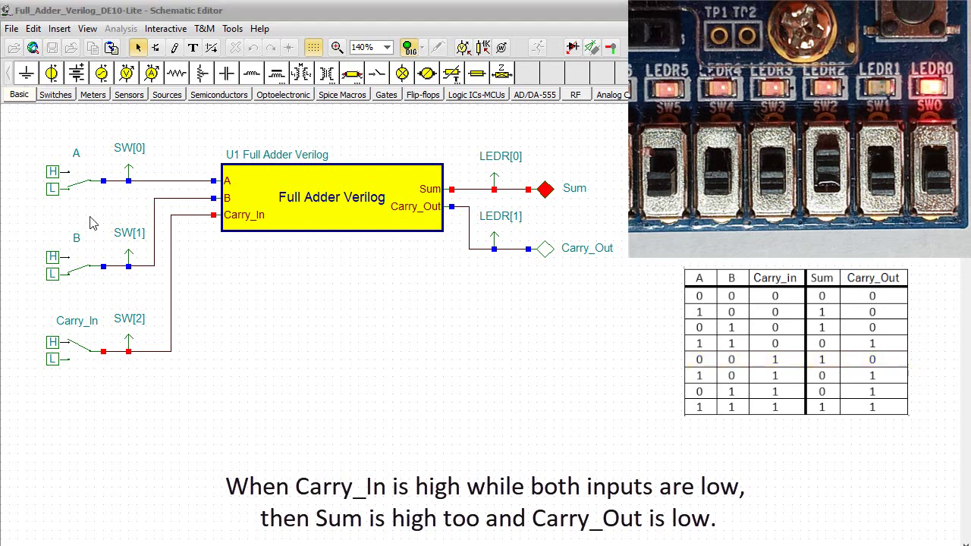
Step: With Carry_In high, toggle A high and low, then set B and A high for all-high inputs
left_click(89, 186)
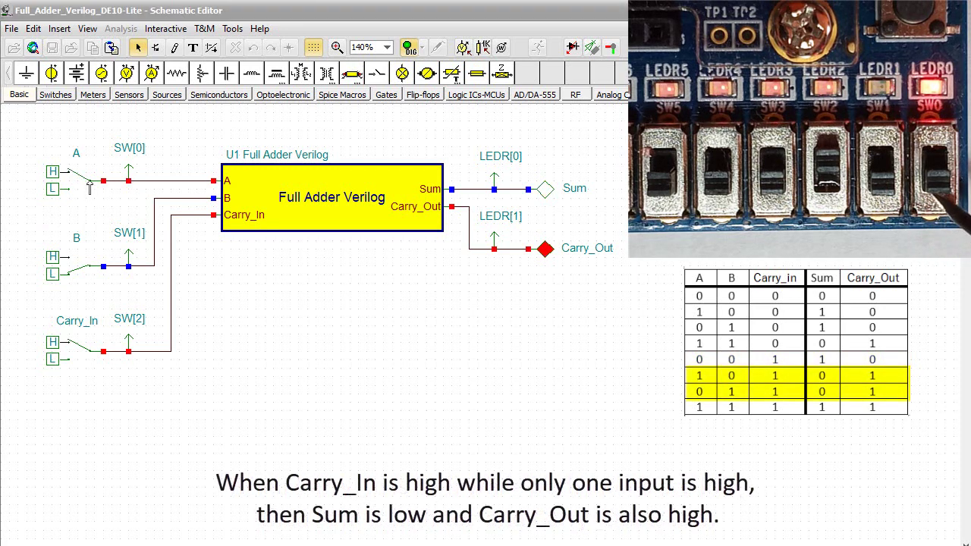
left_click(90, 186)
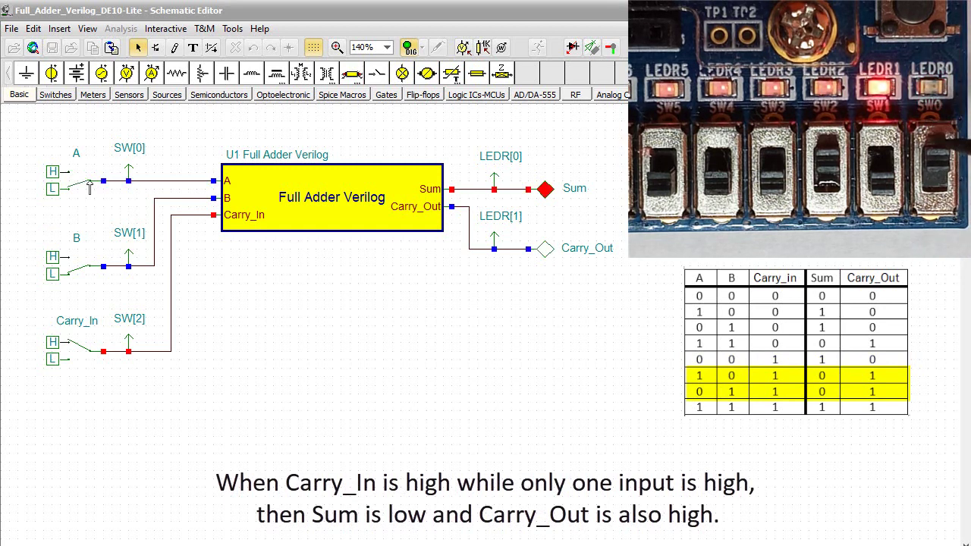
left_click(88, 269)
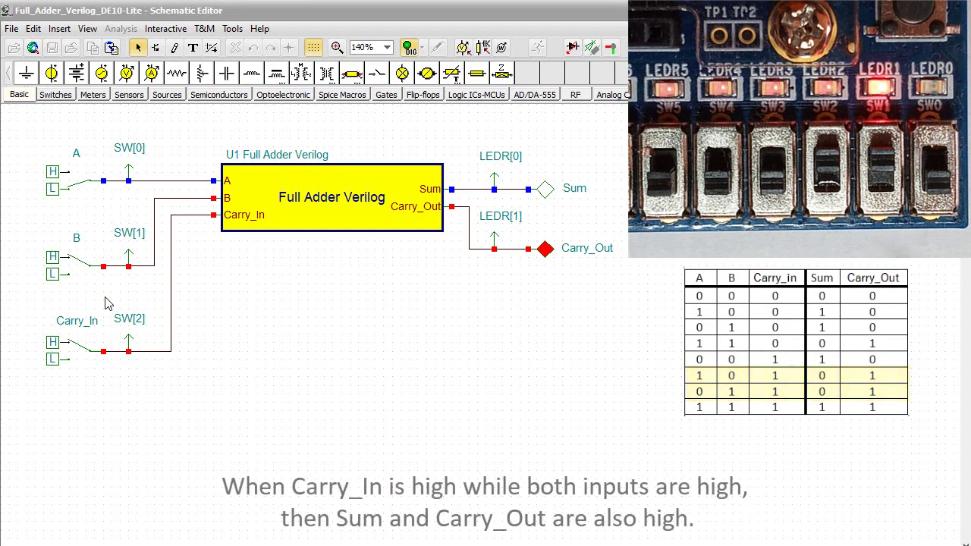
left_click(92, 191)
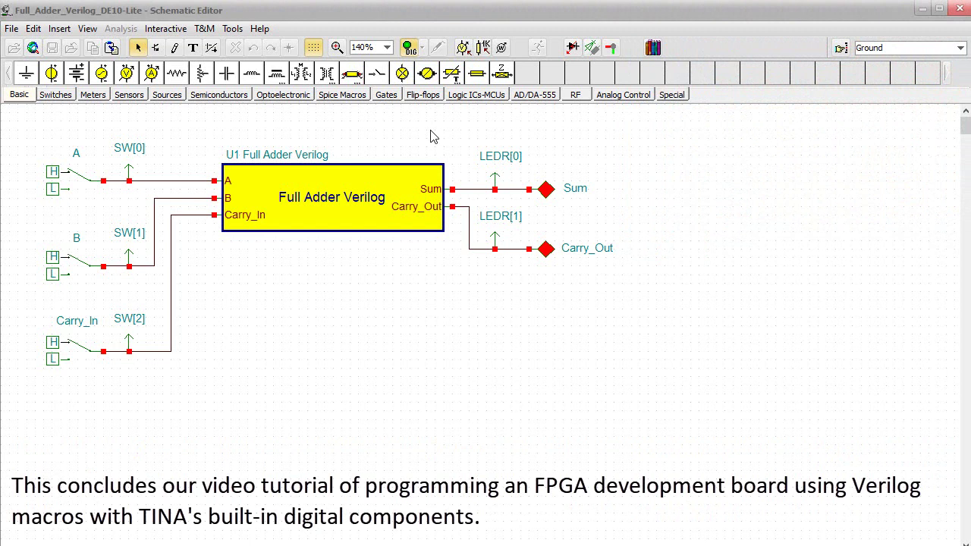
Step: Stop the interactive simulation with the DIG interactive mode button
left_click(408, 49)
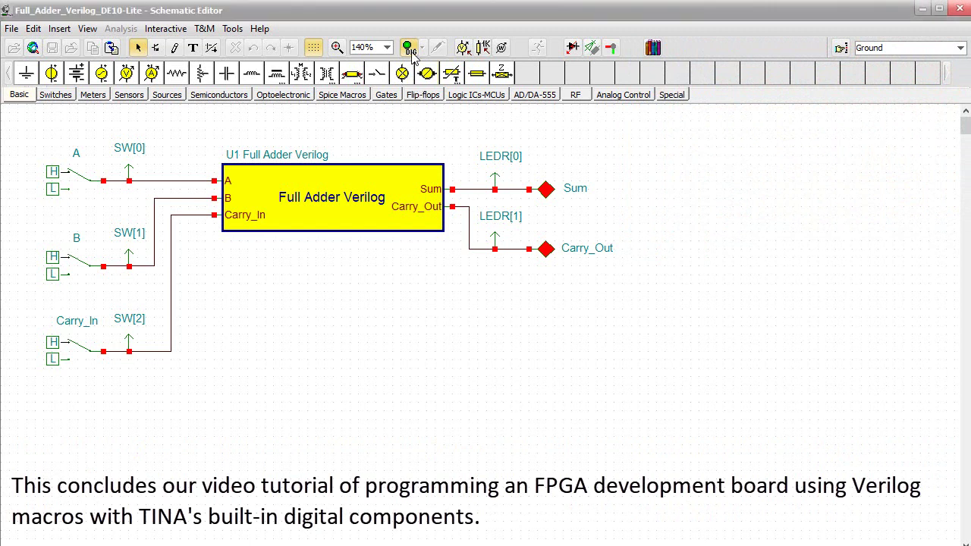